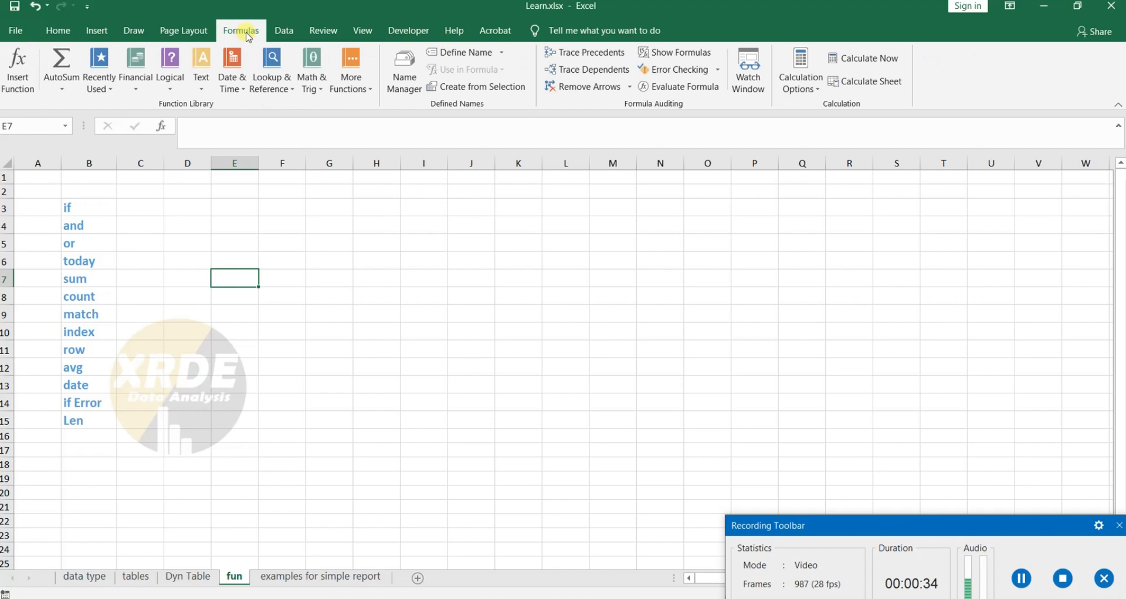
Browse the function library categories, including AutoSum, Financial, Logical, Text, Date & Time, Lookup & Reference and Statistical.
left_click(70, 89)
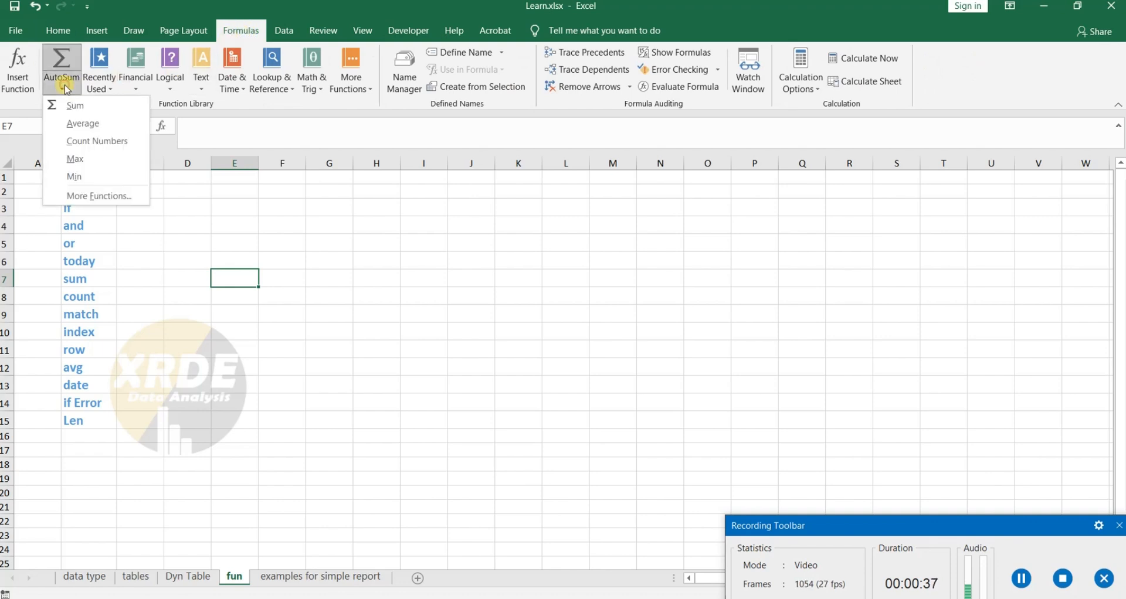
left_click(258, 133)
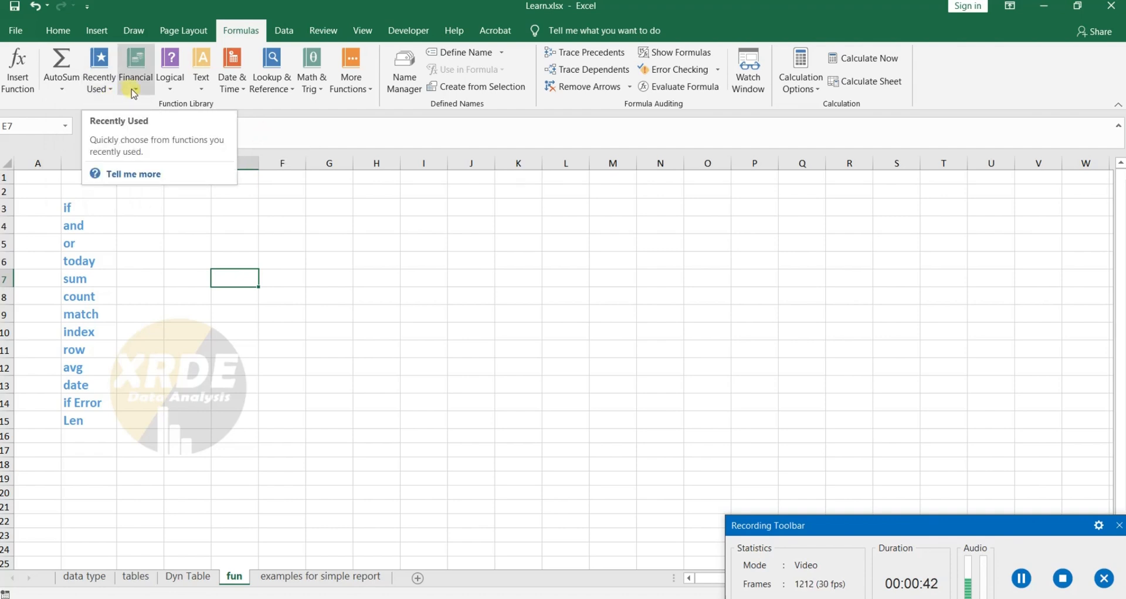
left_click(134, 88)
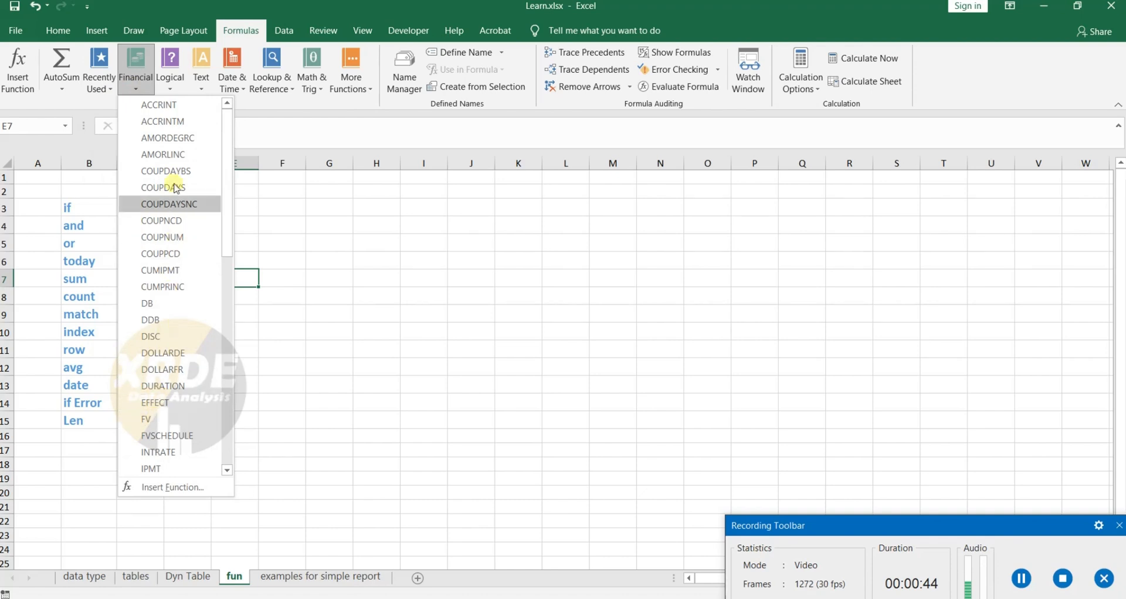
left_click(174, 85)
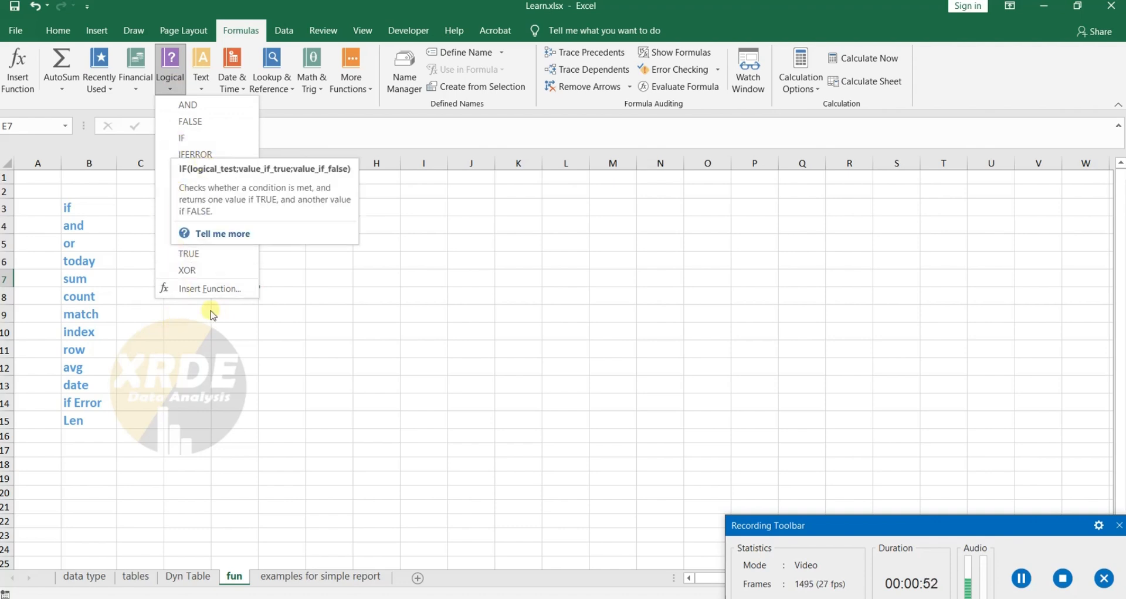
left_click(199, 78)
left_click(200, 78)
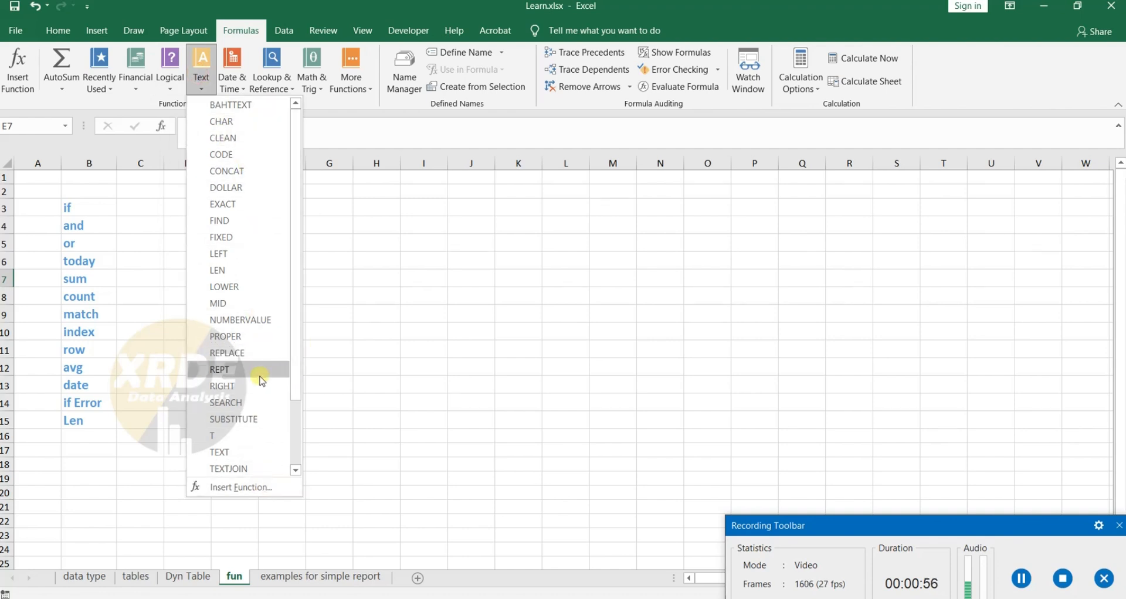
left_click(232, 82)
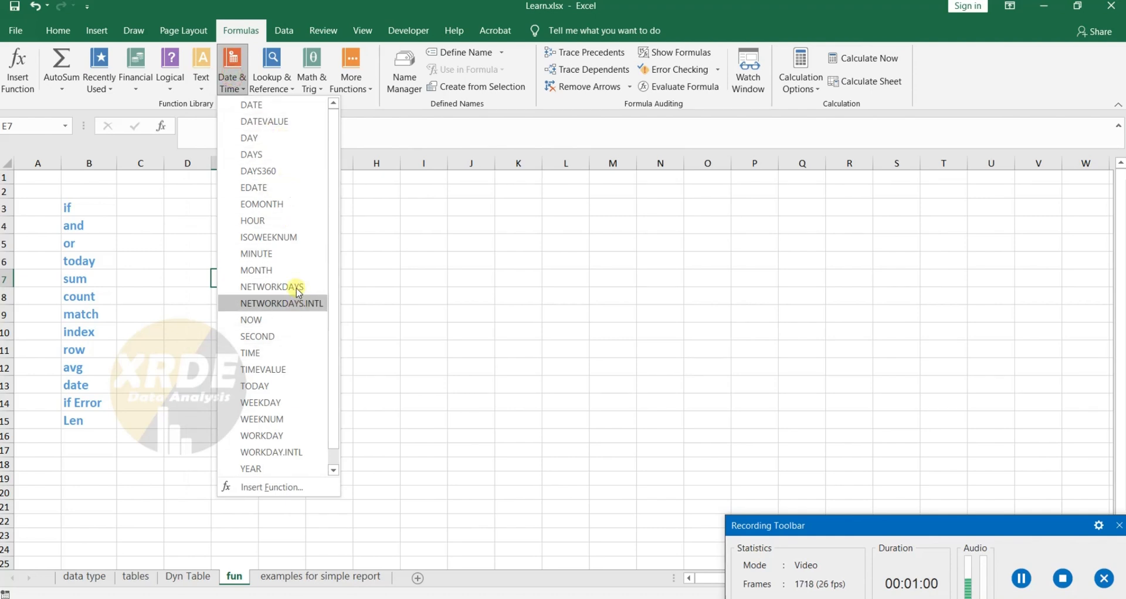
left_click(280, 86)
left_click(271, 85)
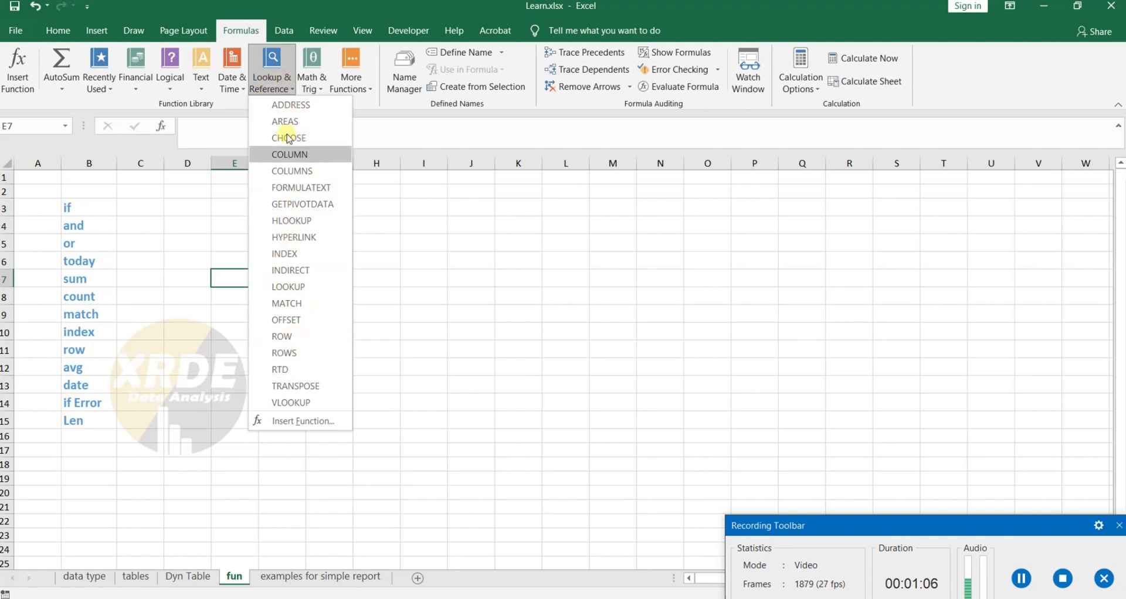
left_click(417, 249)
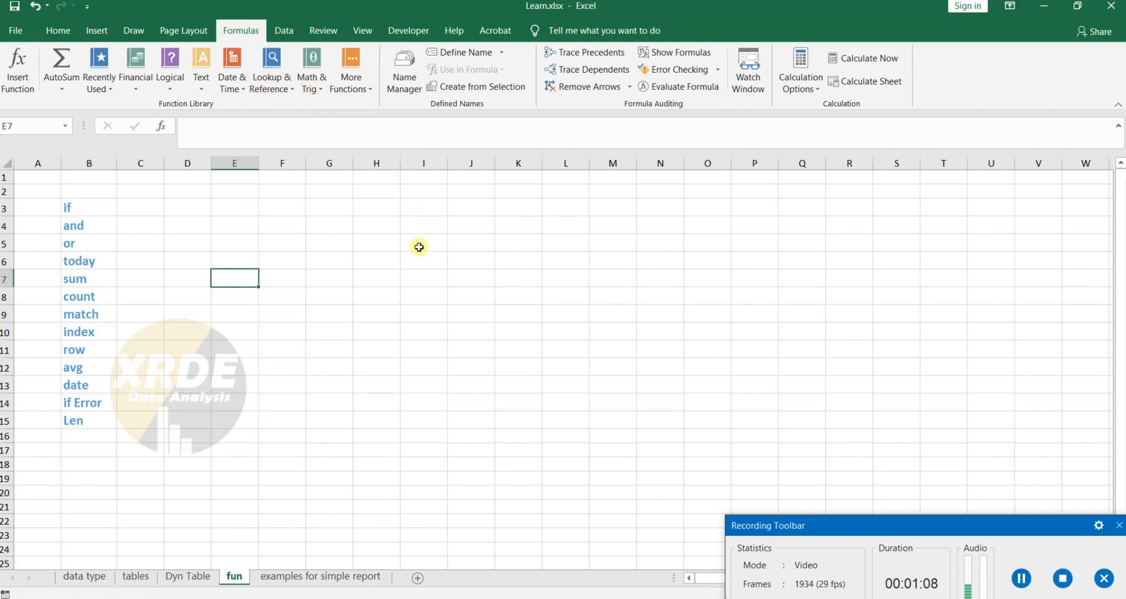
left_click(358, 83)
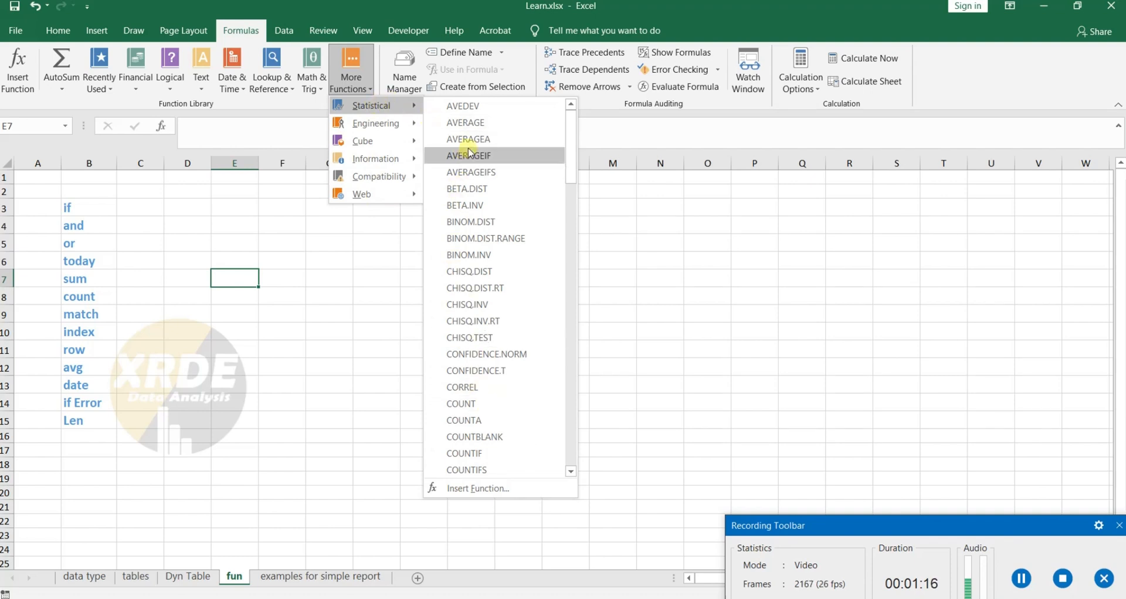
left_click(322, 260)
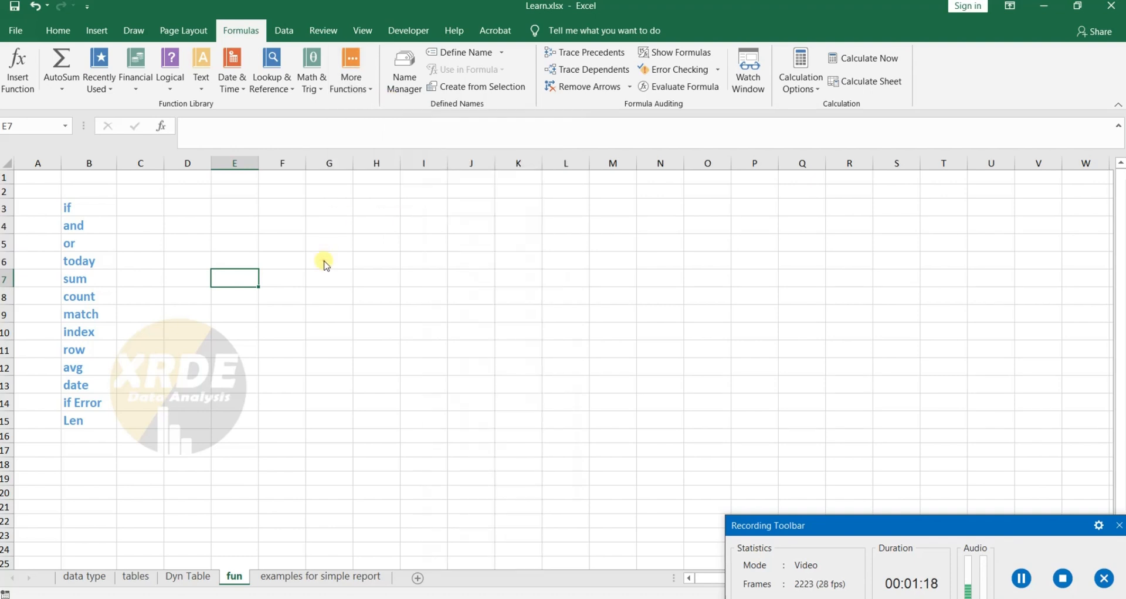
left_click(151, 205)
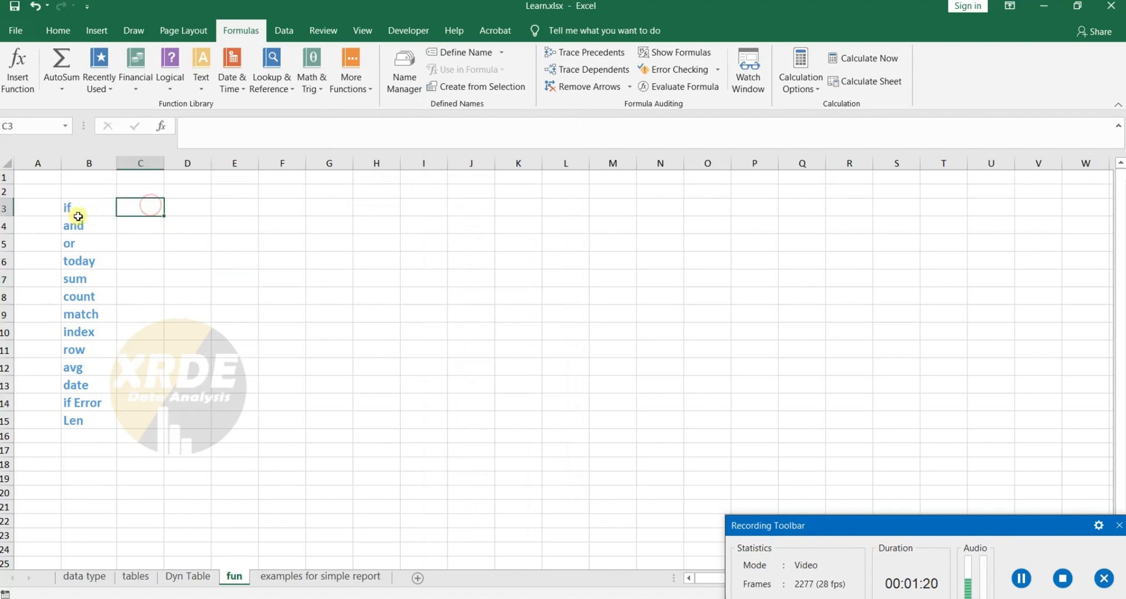
left_click(251, 207)
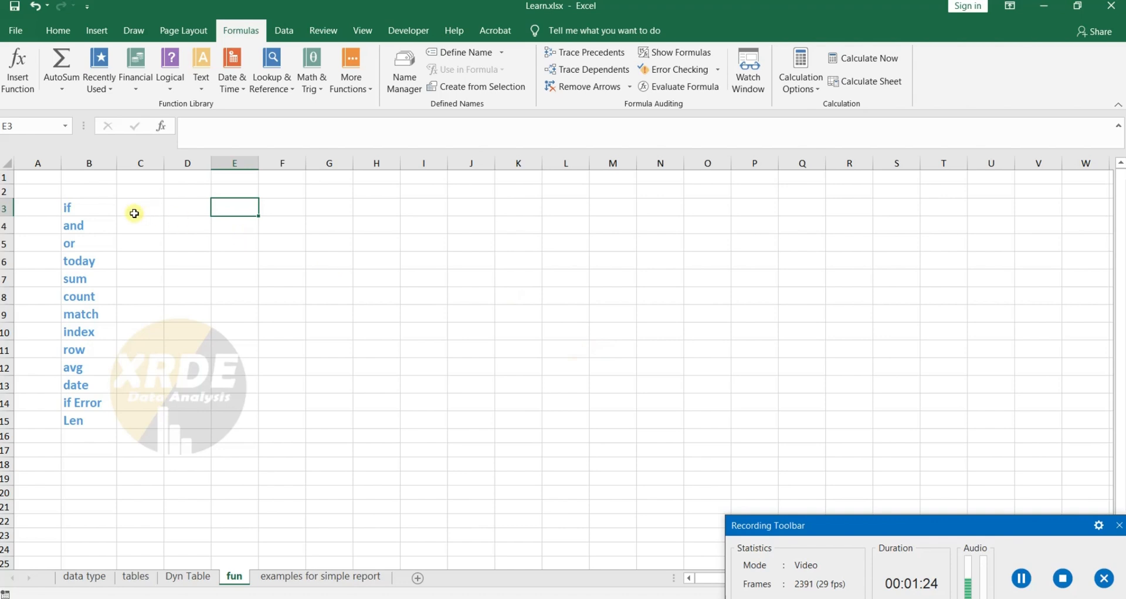
left_click(93, 208)
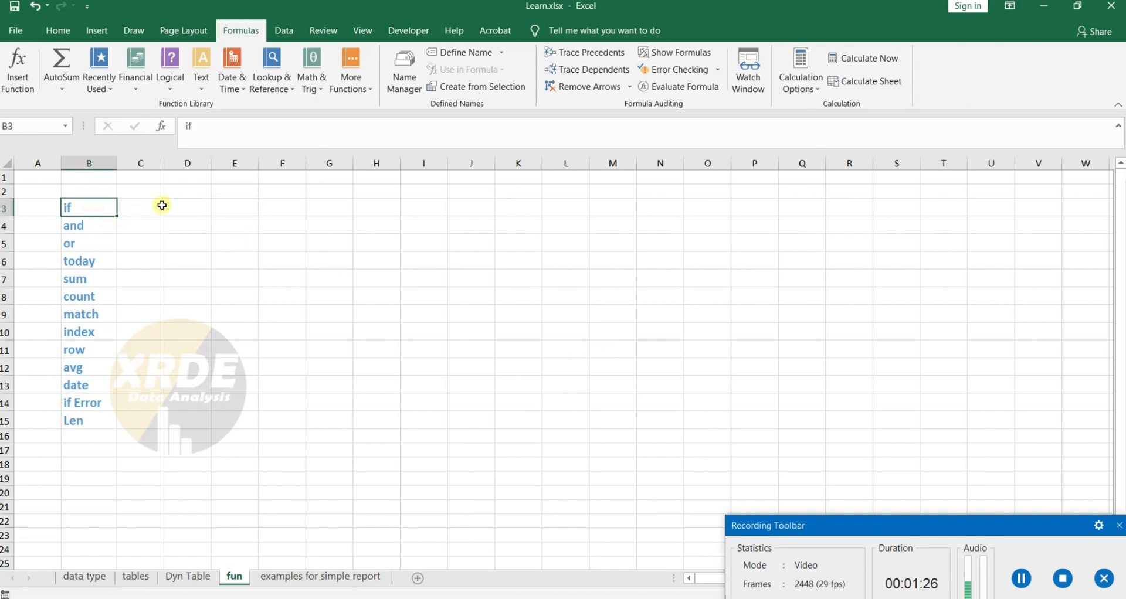
left_click(1019, 578)
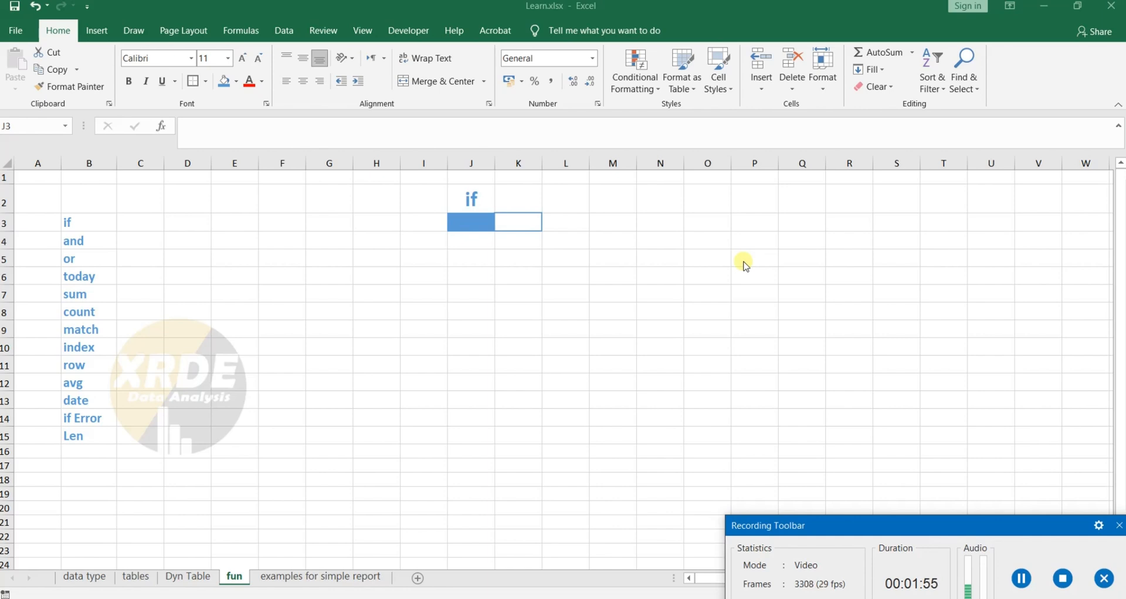
Enter the value 1 in cell K3, beside the blue cell under the "if" heading.
left_click(508, 226)
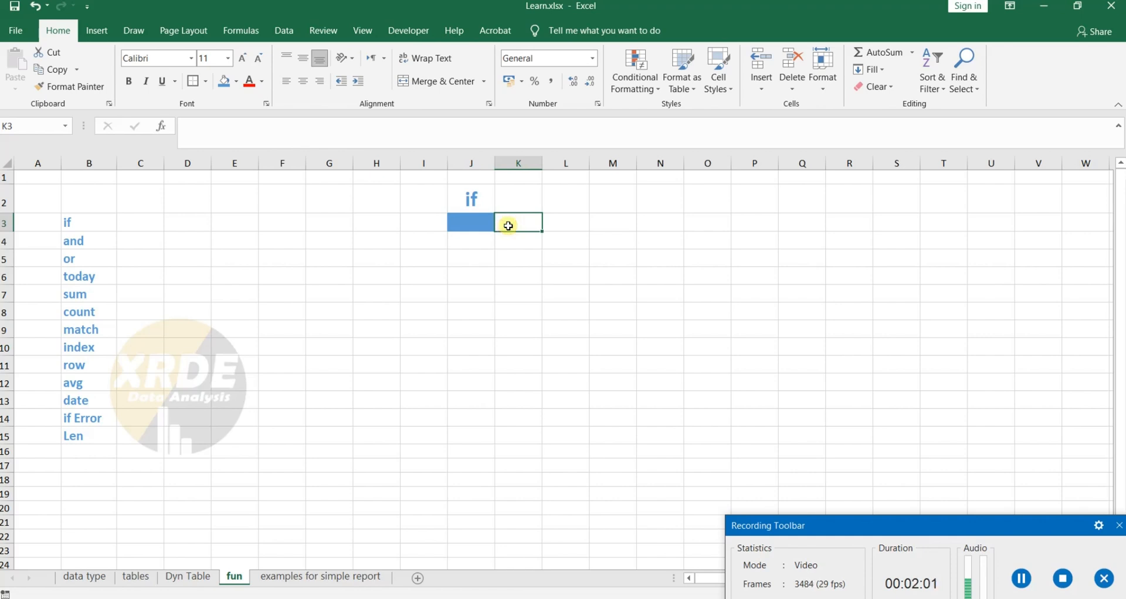
key("End")
type("1")
left_click(483, 264)
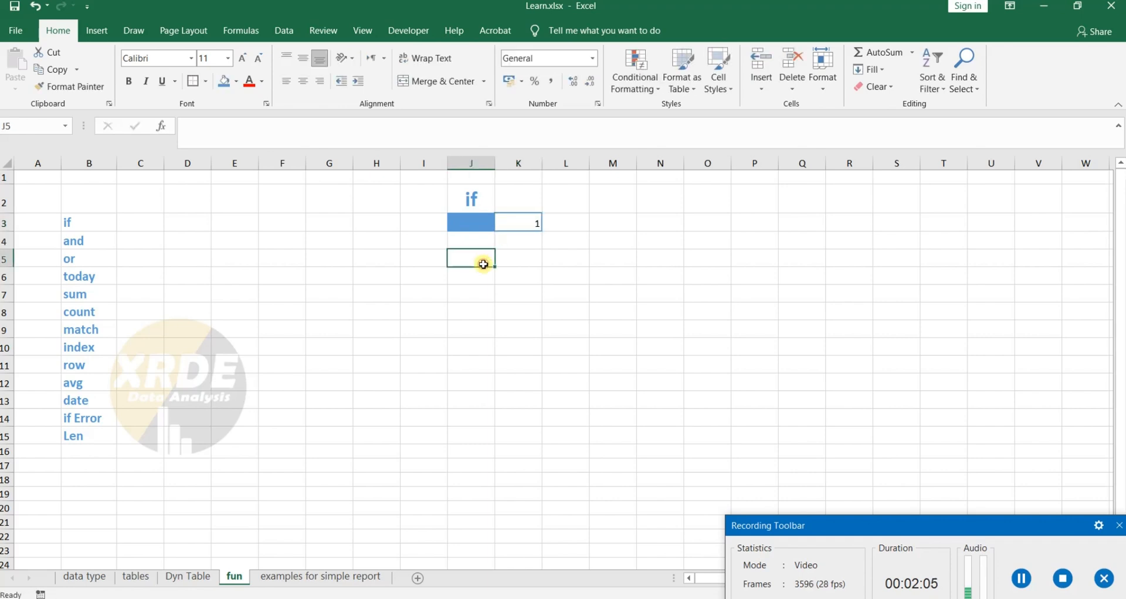
Start an IF formula in cell J3 with the logical test K3=1.
left_click(475, 224)
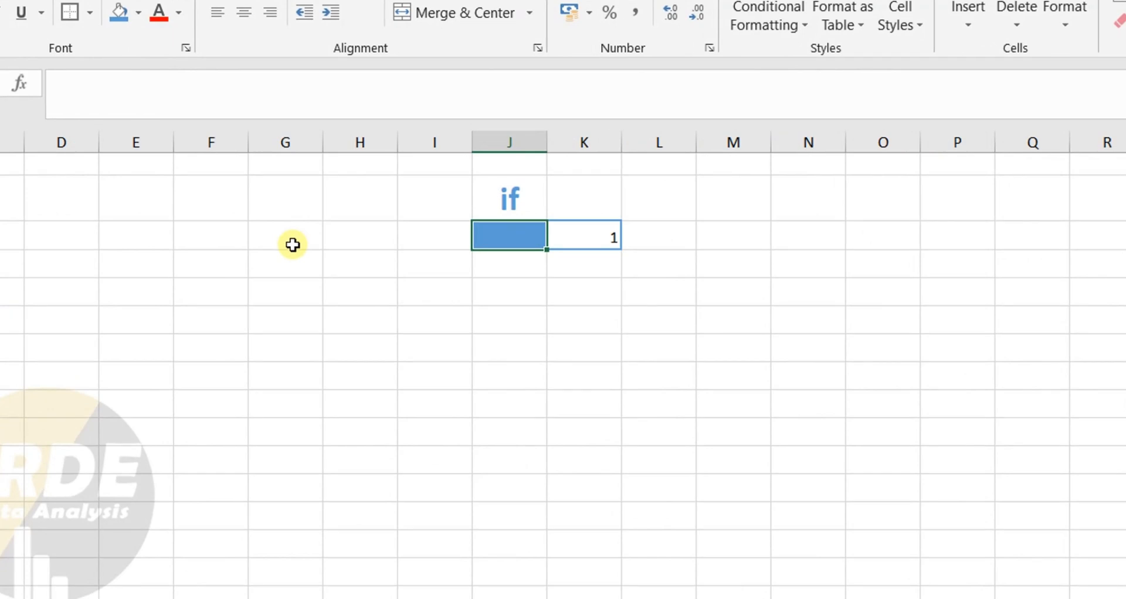
type("=")
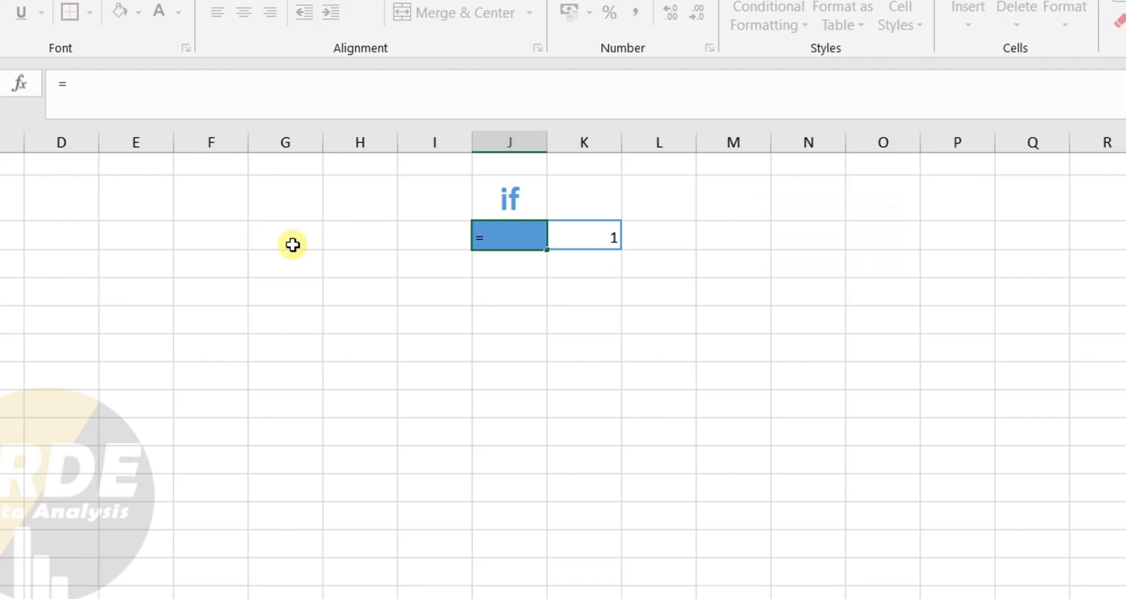
type("if")
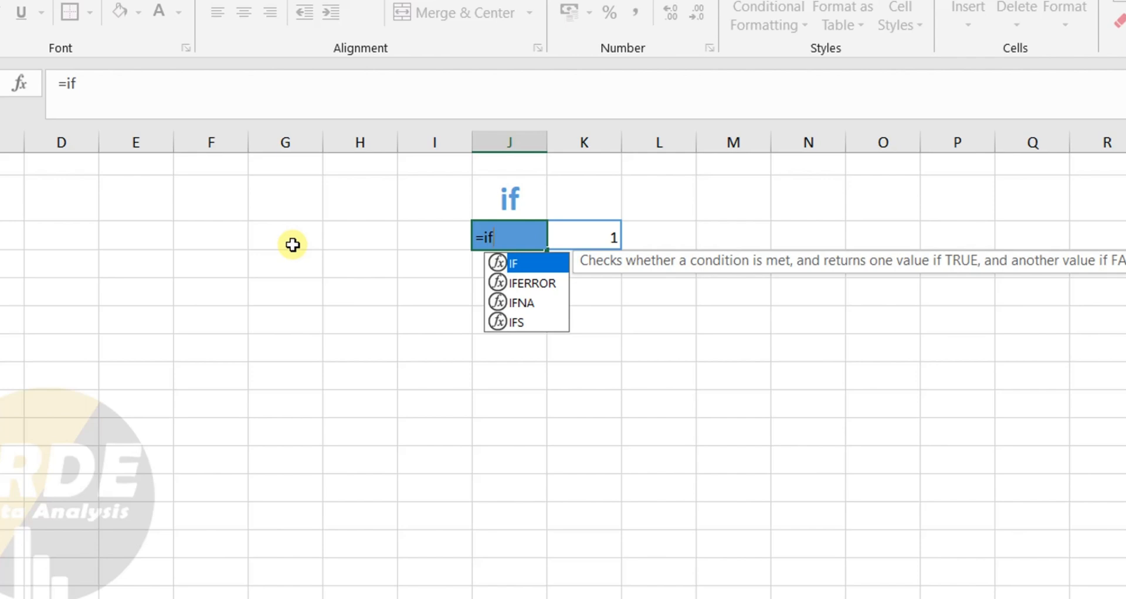
key("BackSpace")
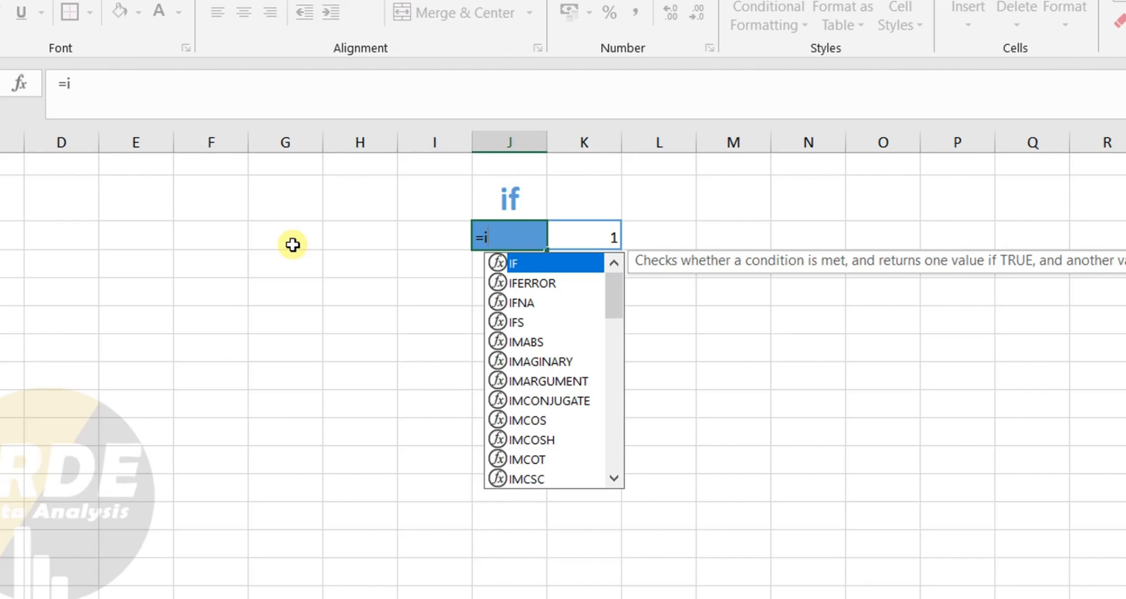
type("f")
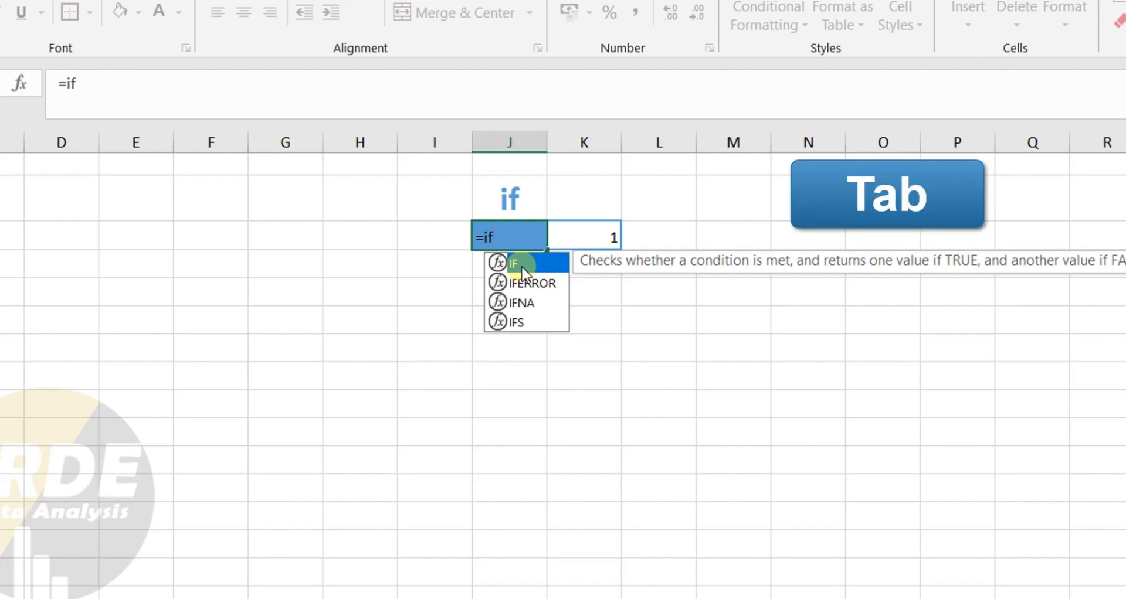
key("Tab")
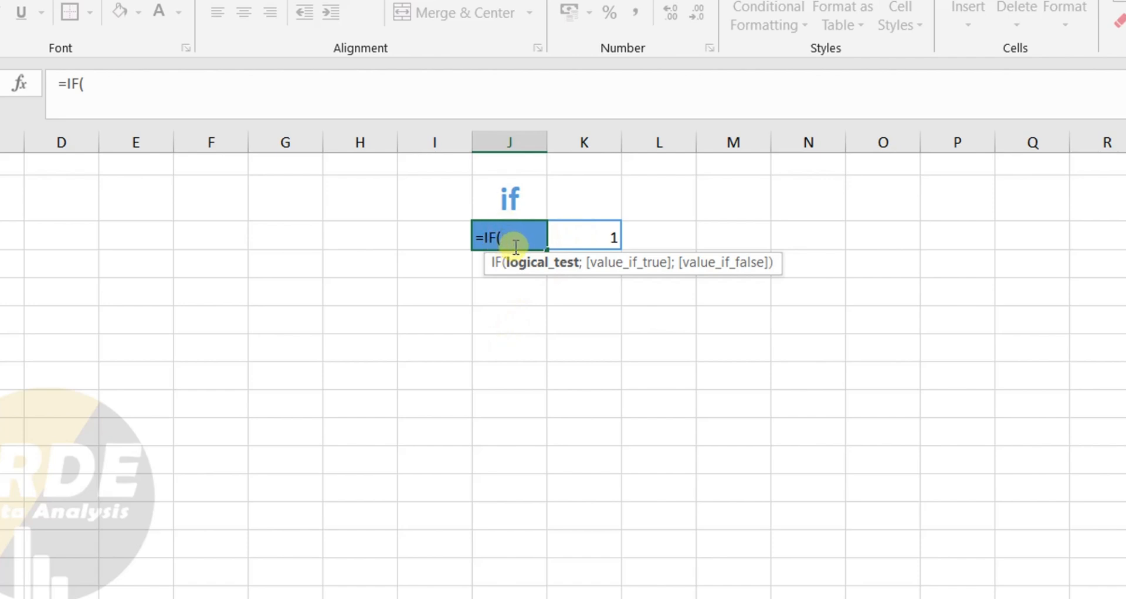
left_click(588, 235)
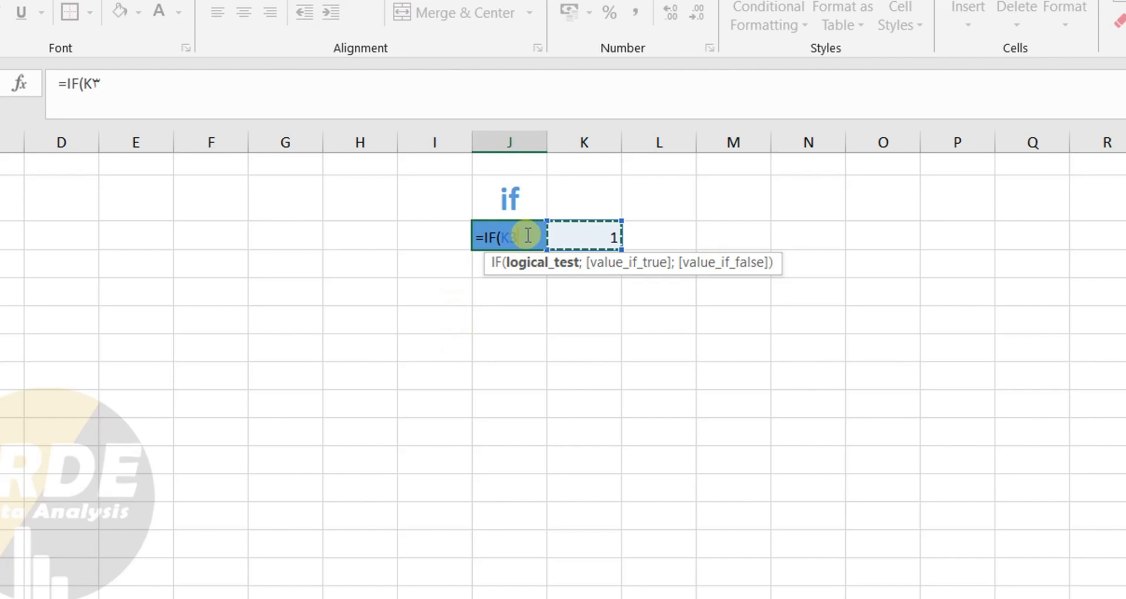
type("=1")
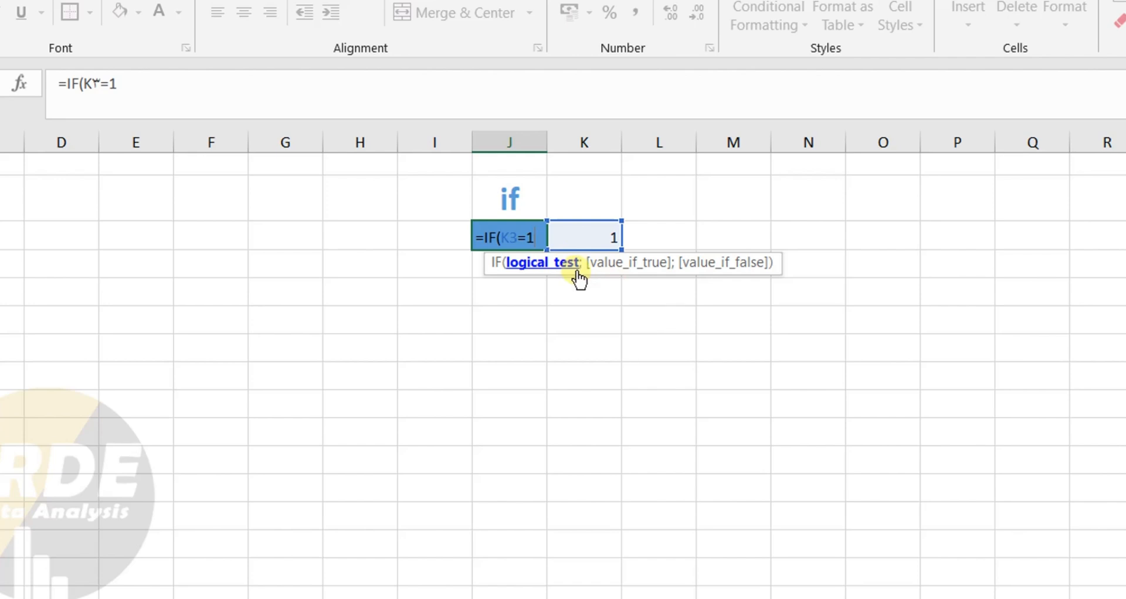
Complete the J3 formula with "True" as the value if true and "False" as the value if false, separated by semicolons.
type(";")
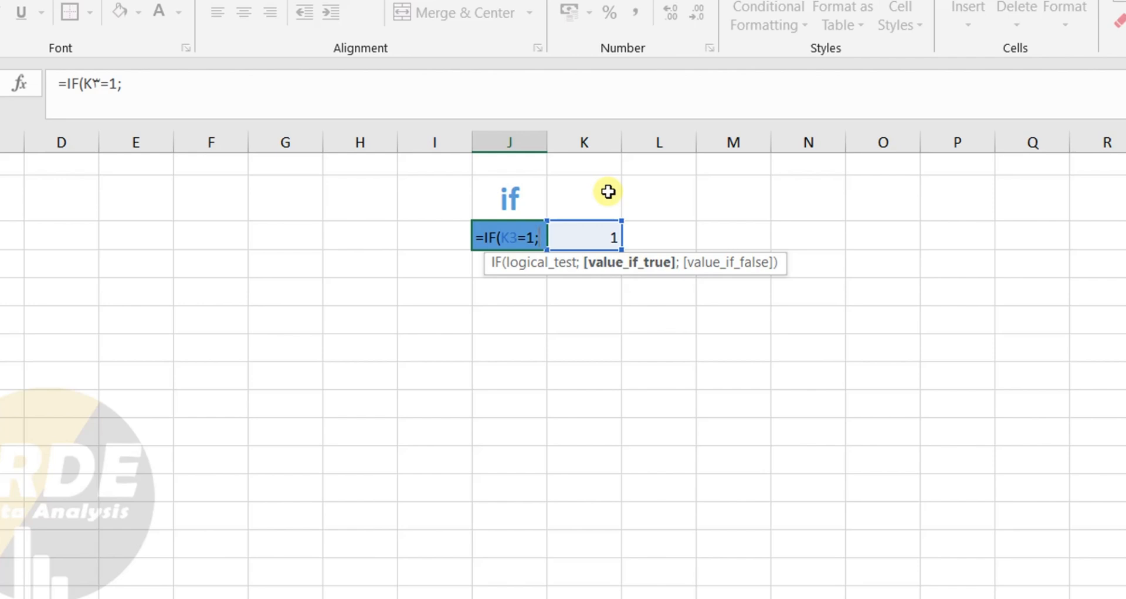
type("\"")
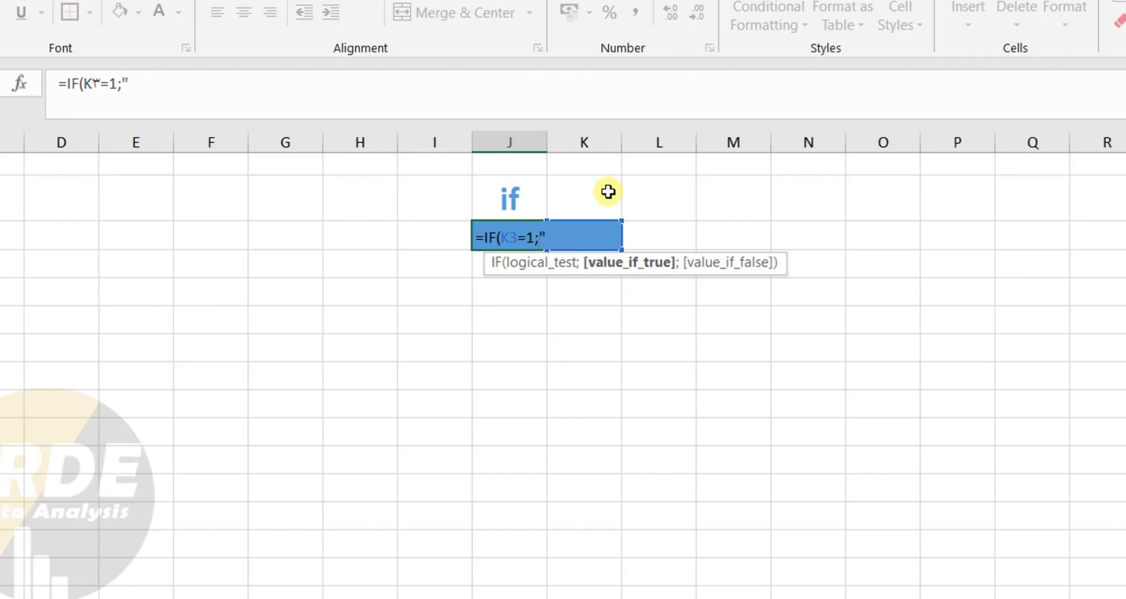
type("\"")
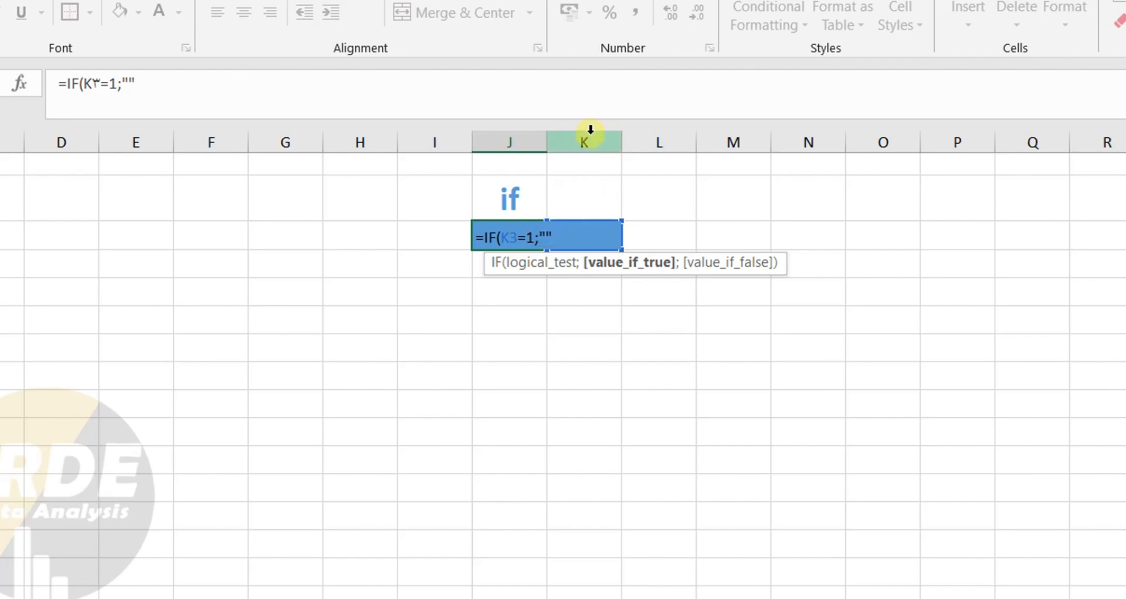
type("True")
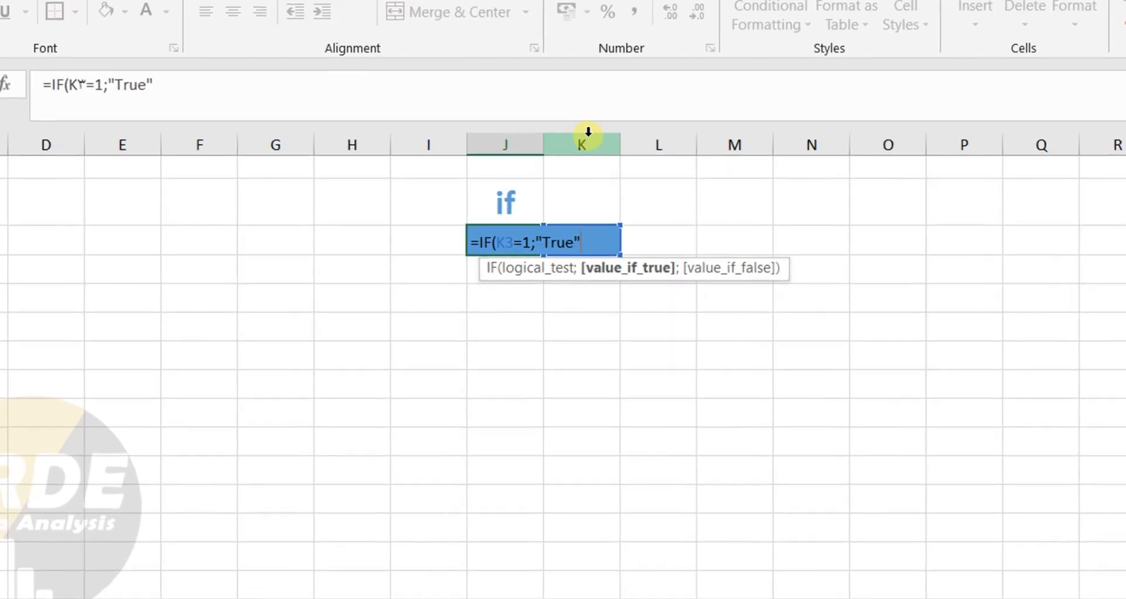
type(";")
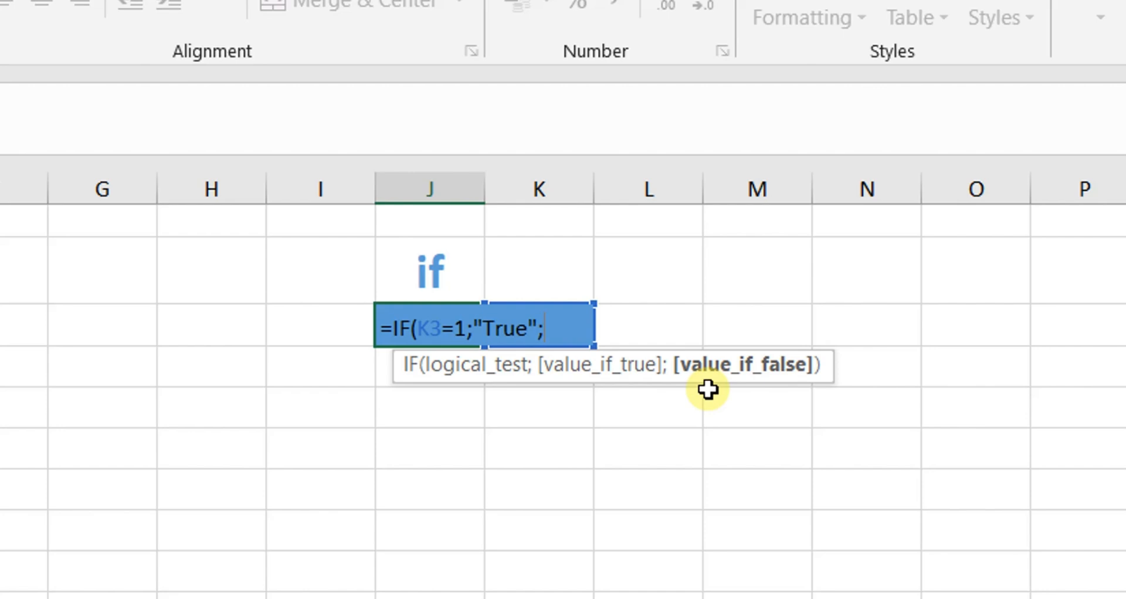
type("\"False\"")
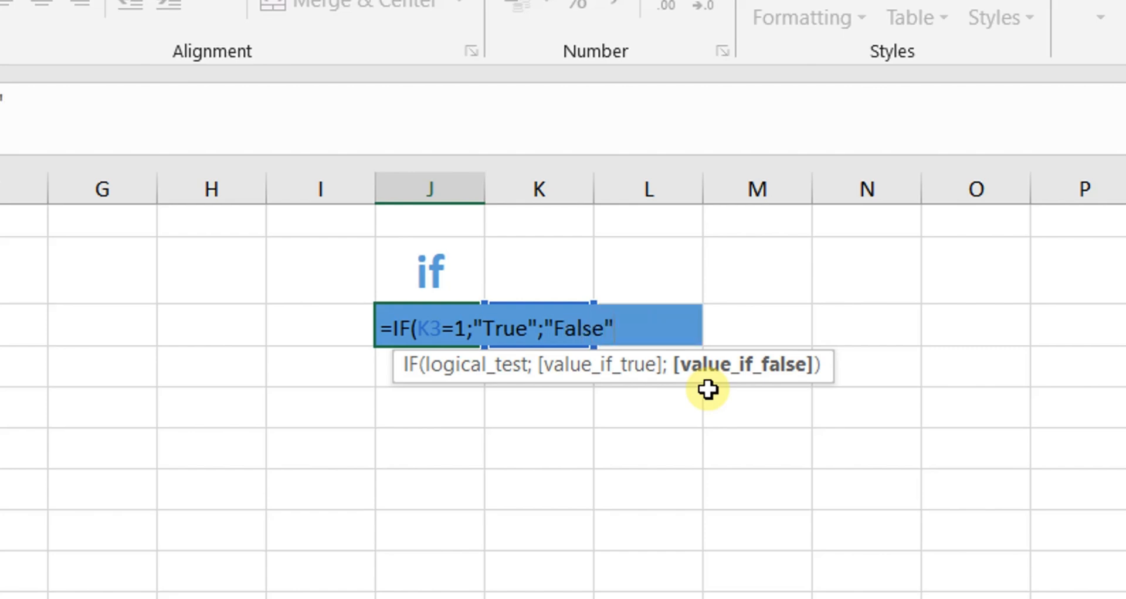
type(")")
key("Return")
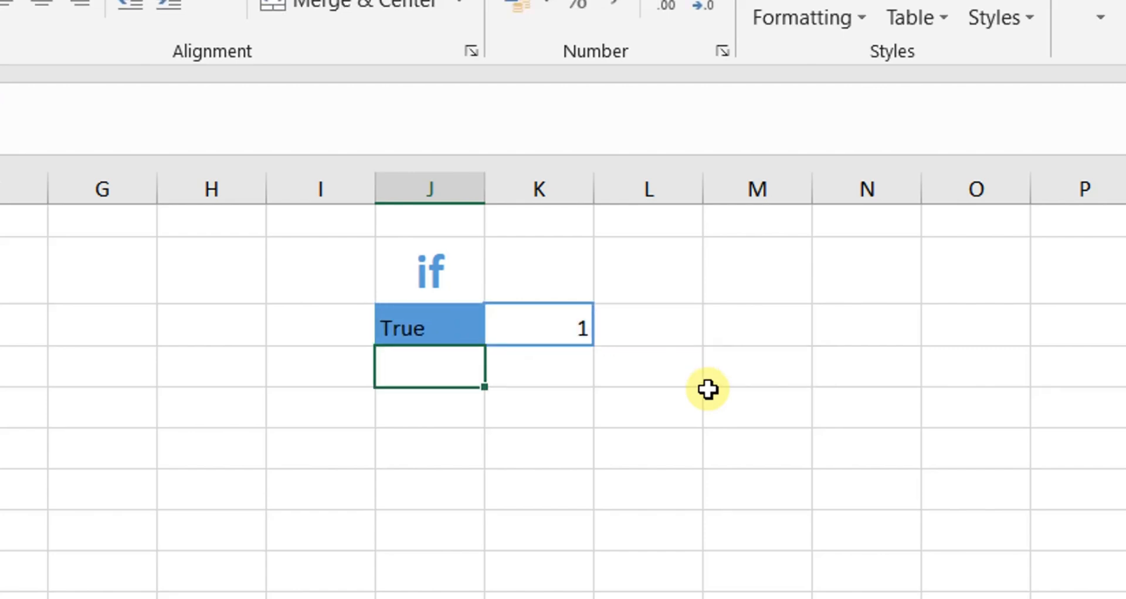
Format cell J3 with centered, bold, white text in a slightly larger font size.
left_click(433, 326)
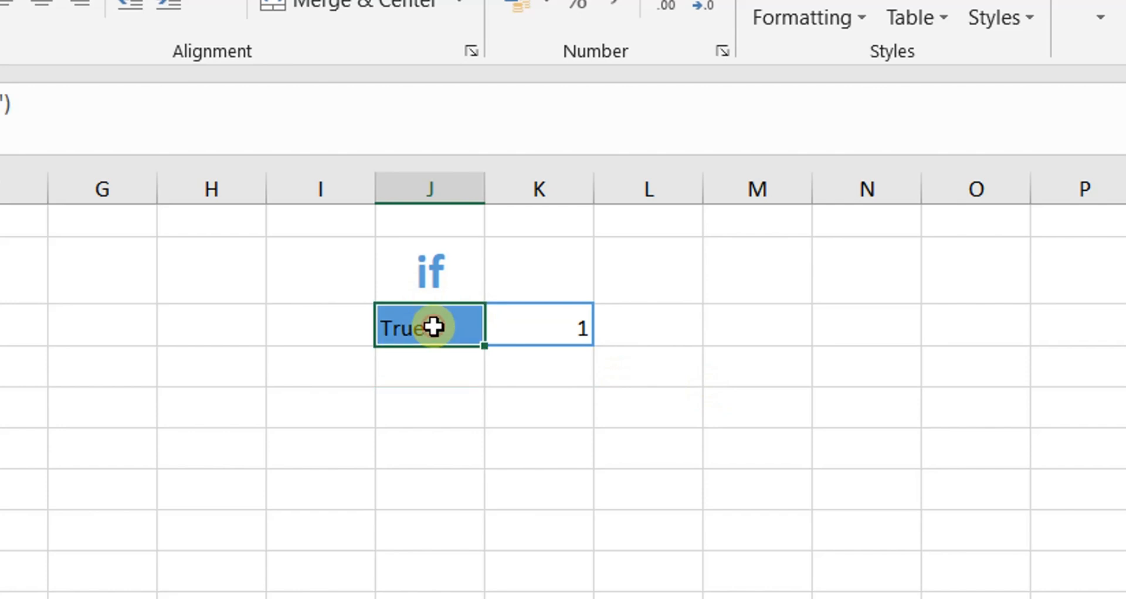
left_click(40, 8)
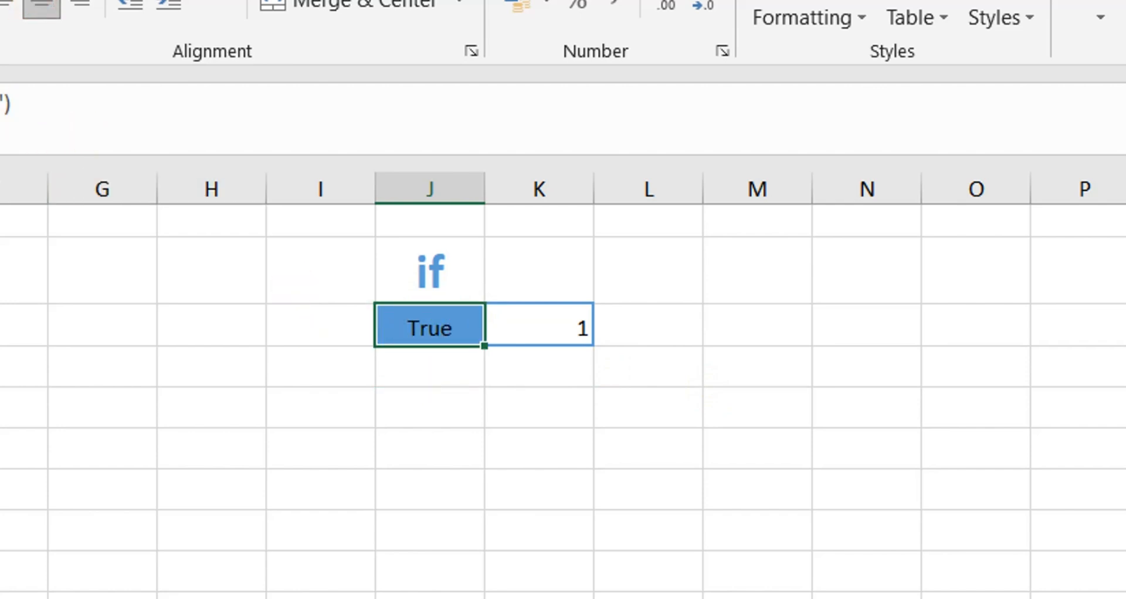
key("ctrl+b")
left_click(0, 8)
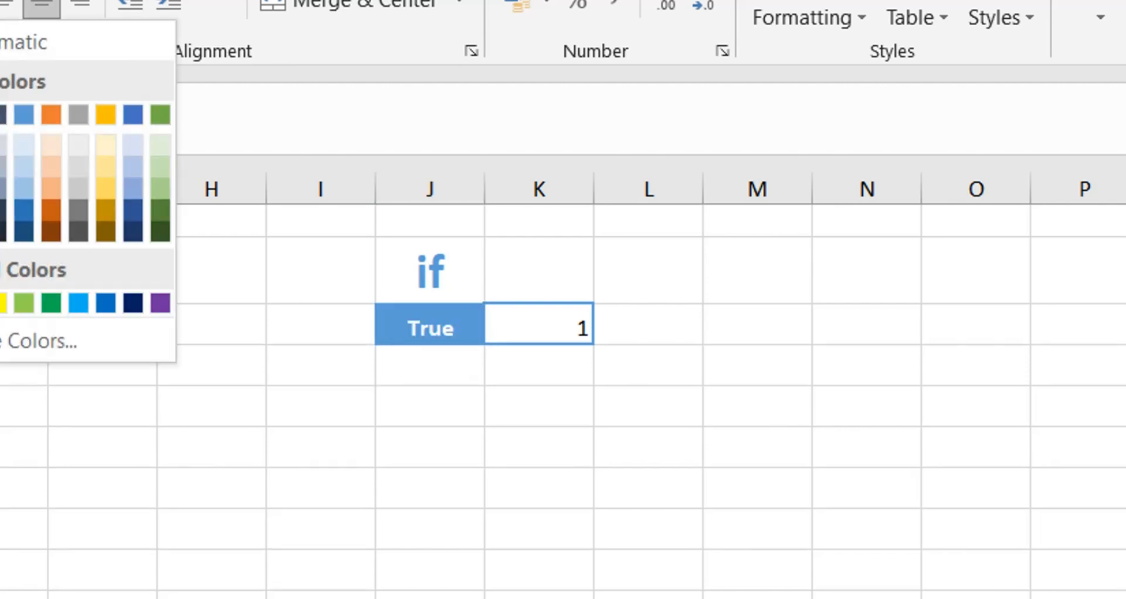
left_click(0, 114)
key("ctrl+shift+period")
key("ctrl+shift+period")
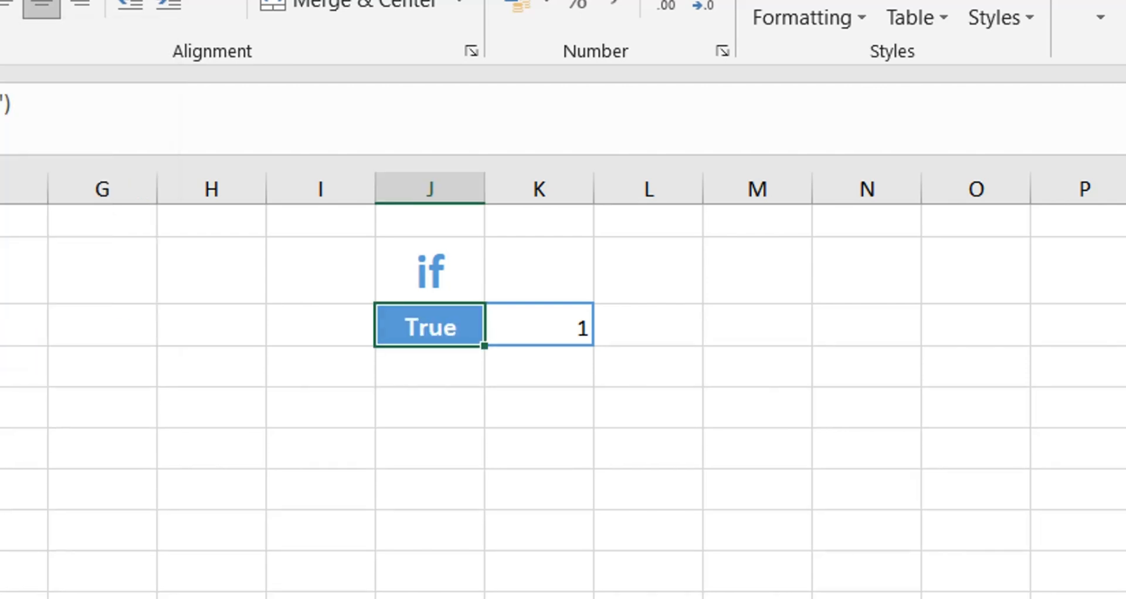
Examine the IF formula in J3, its tested cell K3, and the logical test, value-if-true and value-if-false arguments.
left_click(545, 311)
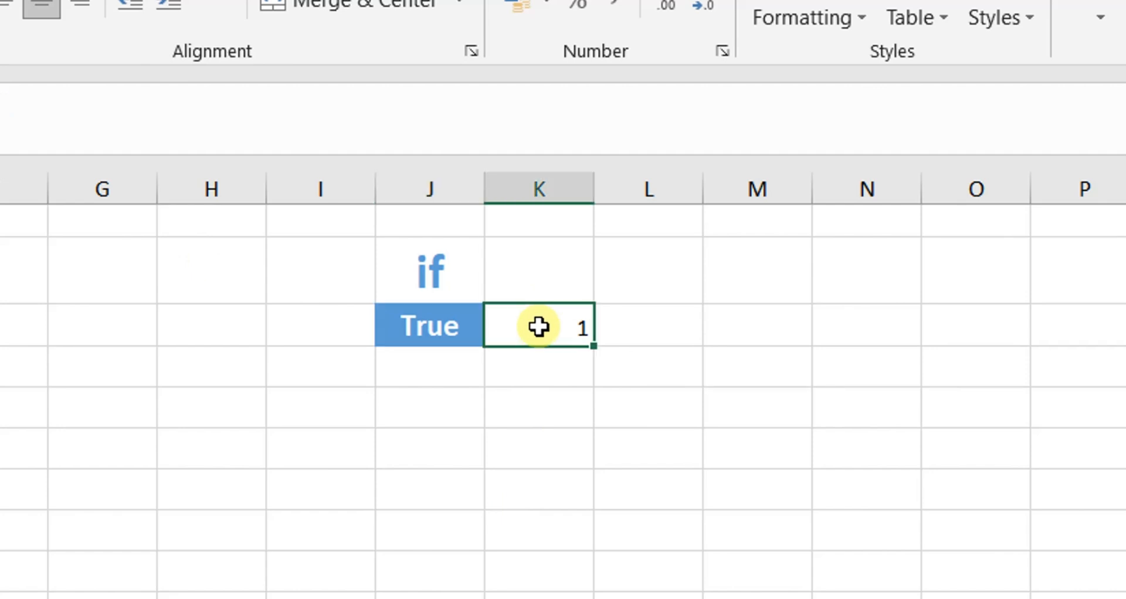
left_click(404, 326)
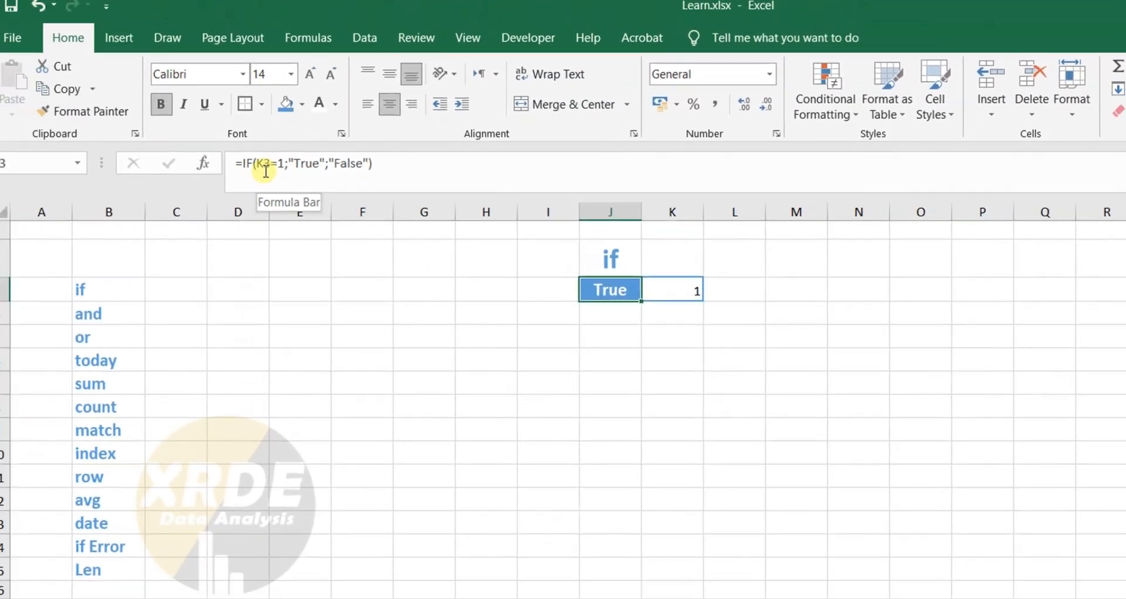
left_click(665, 286)
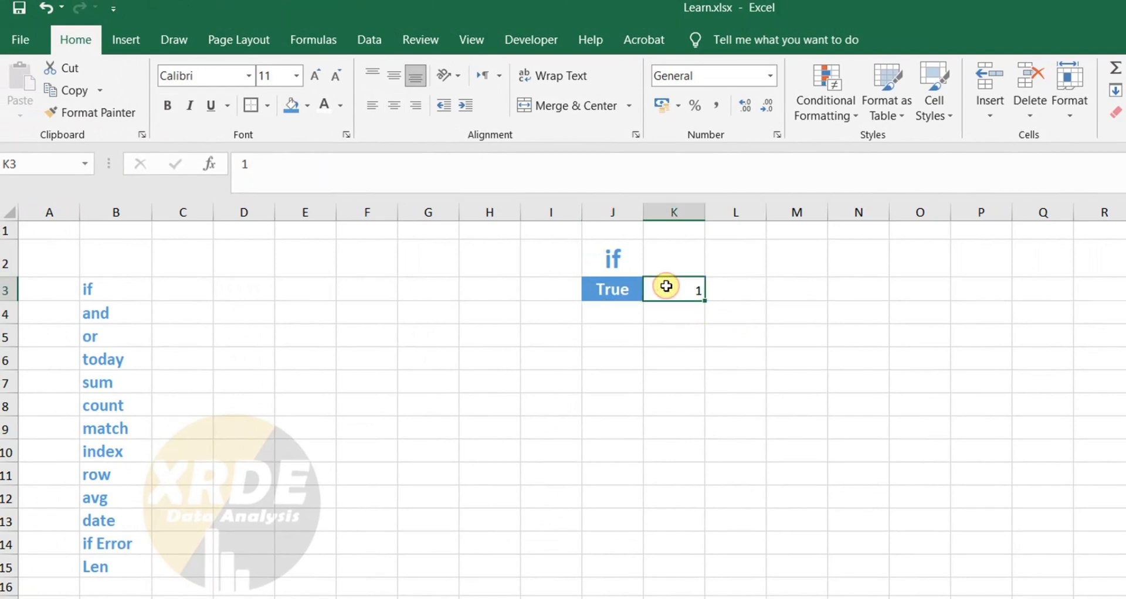
left_click(627, 293)
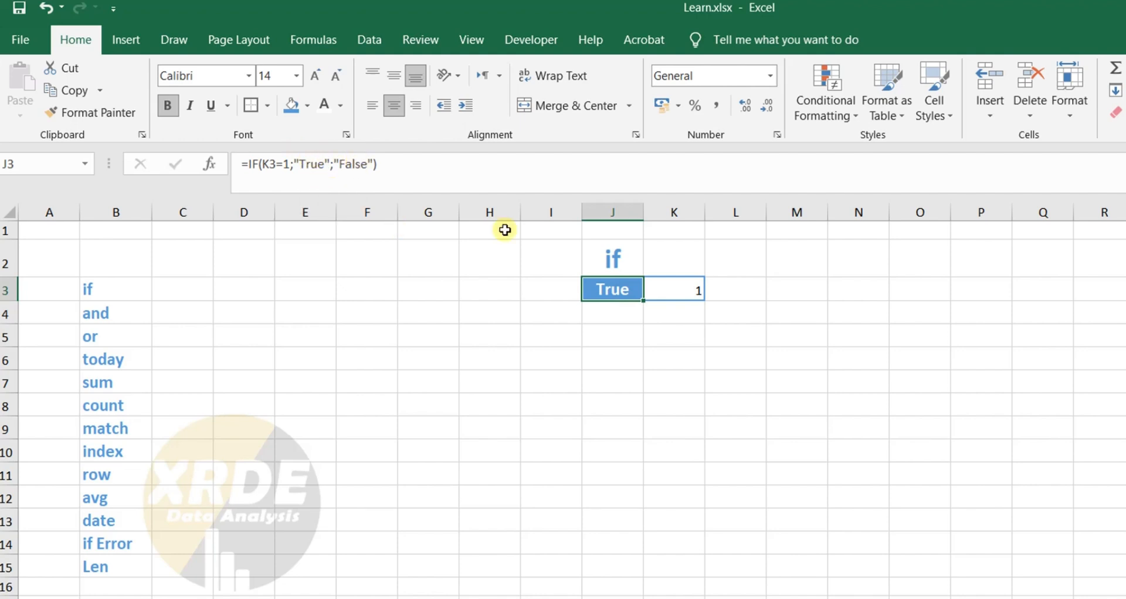
double_click(619, 289)
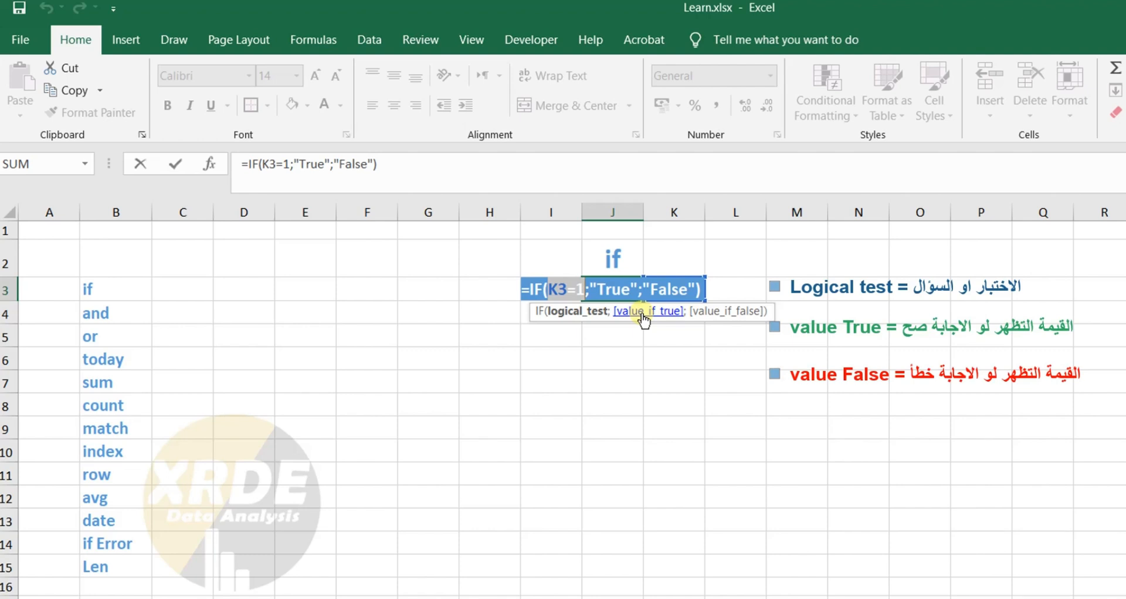
left_click(642, 315)
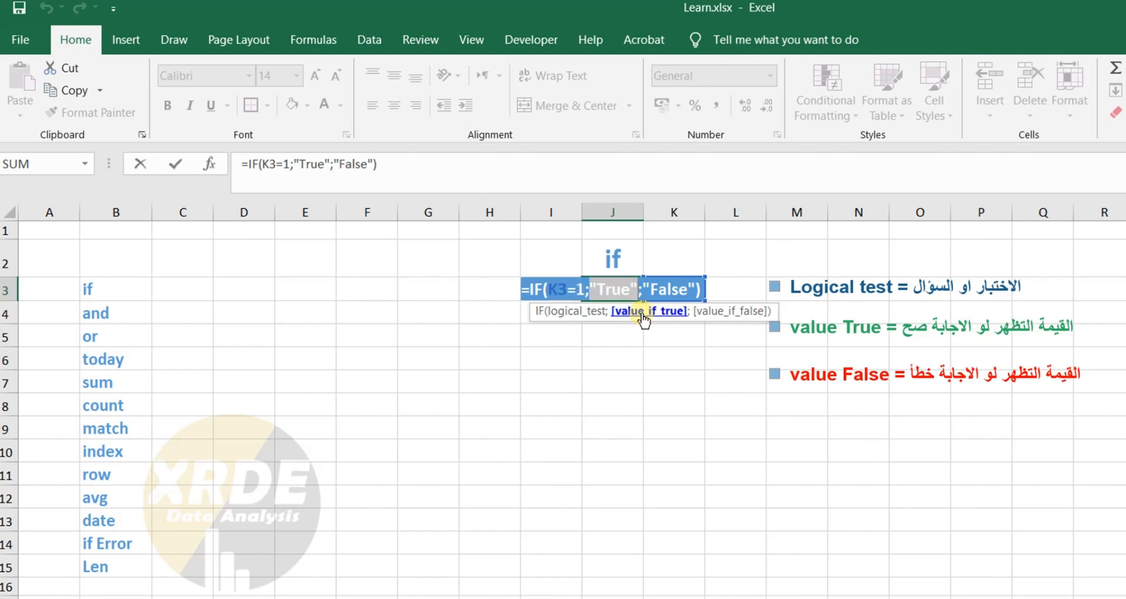
left_click(580, 317)
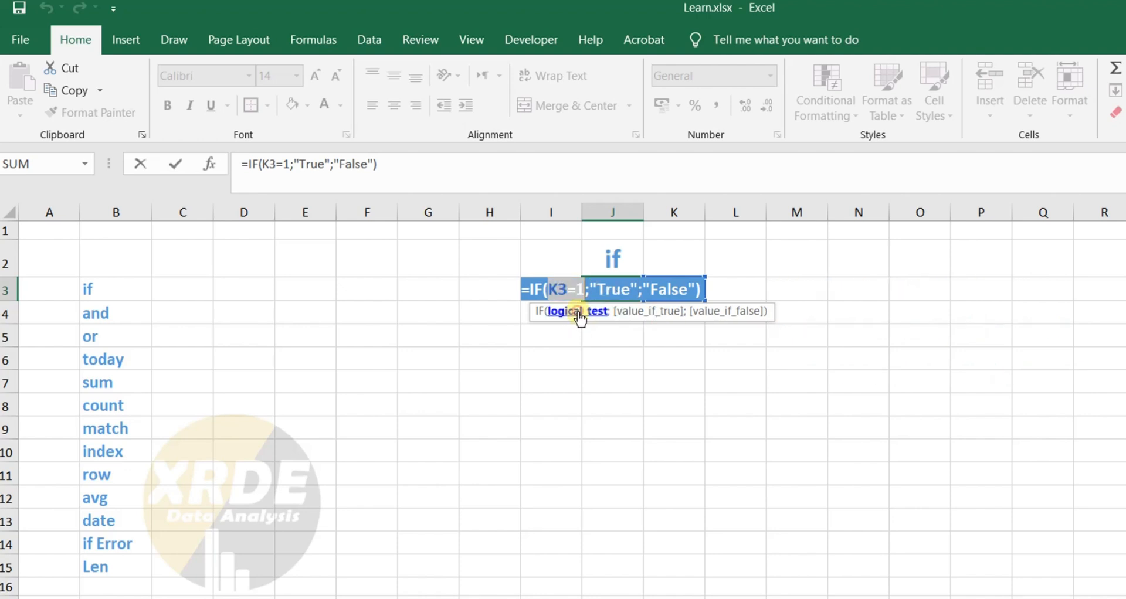
left_click(652, 317)
left_click(713, 317)
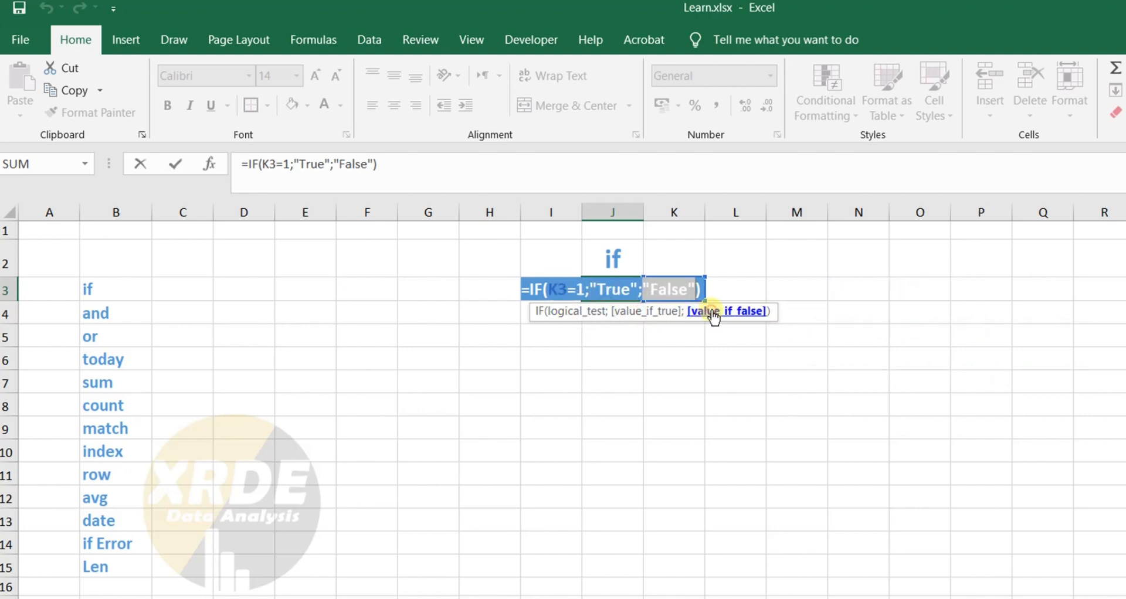
left_click(573, 315)
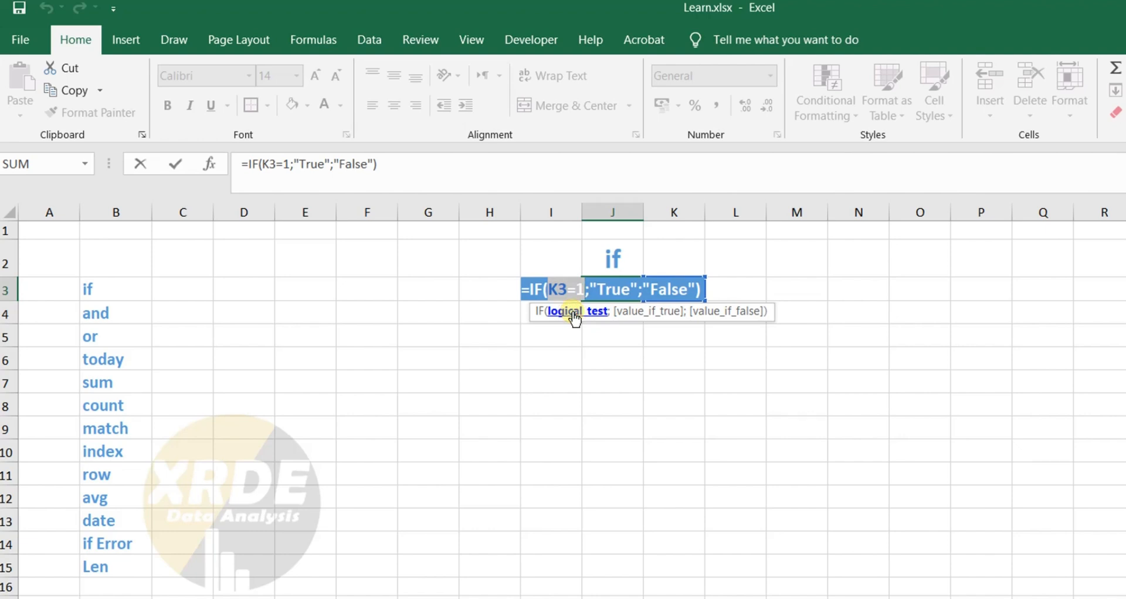
key("Return")
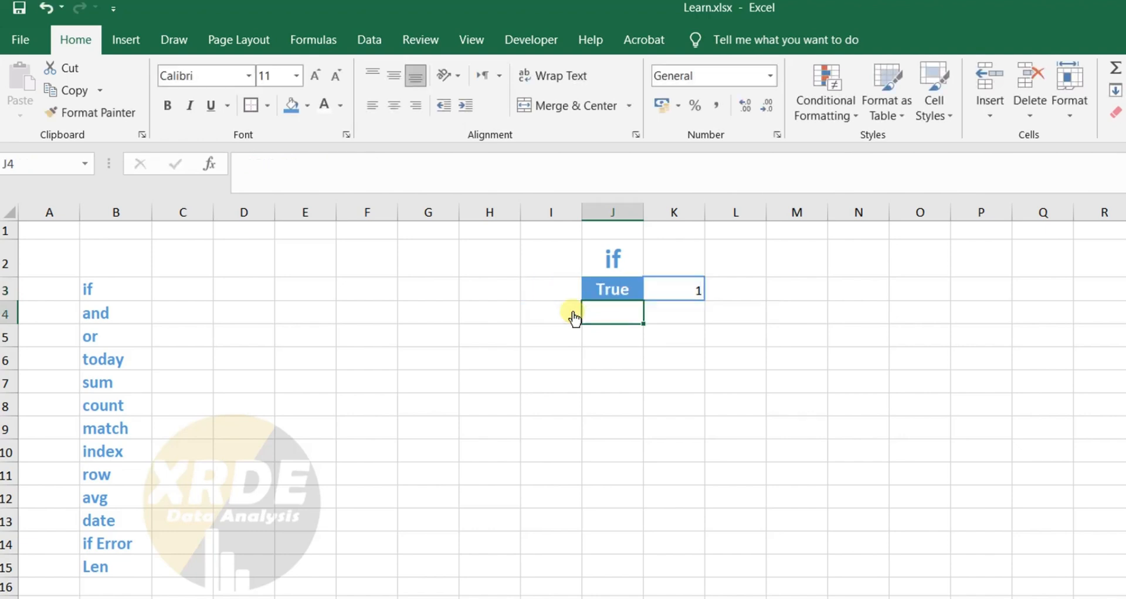
Test the IF formula by entering 0 and 100000 in turn in cell K3.
key("Up")
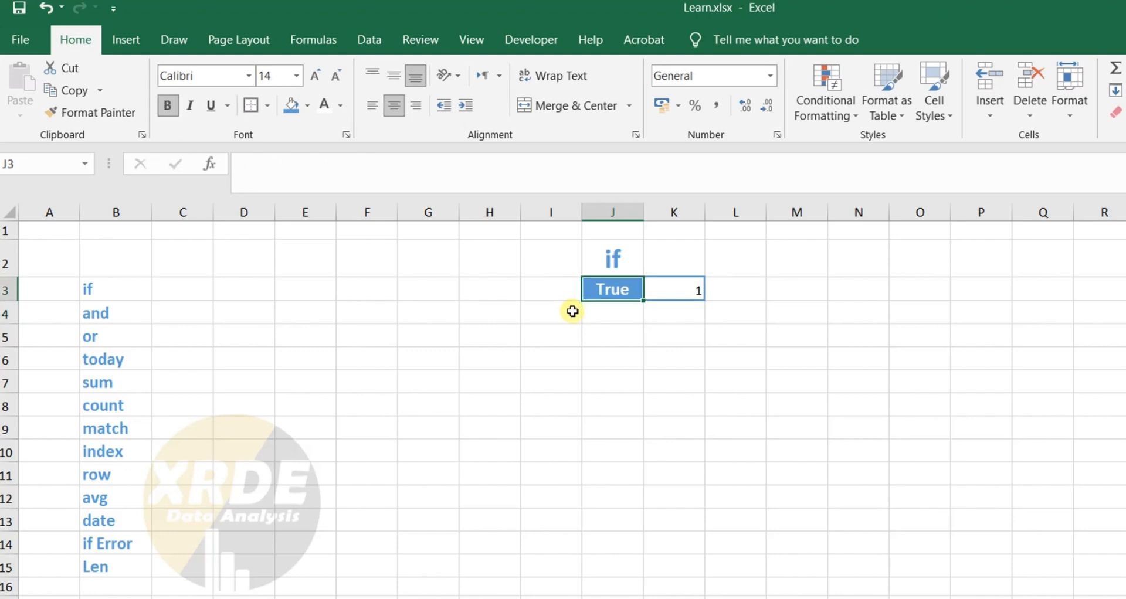
key("Right")
type("0")
key("Return")
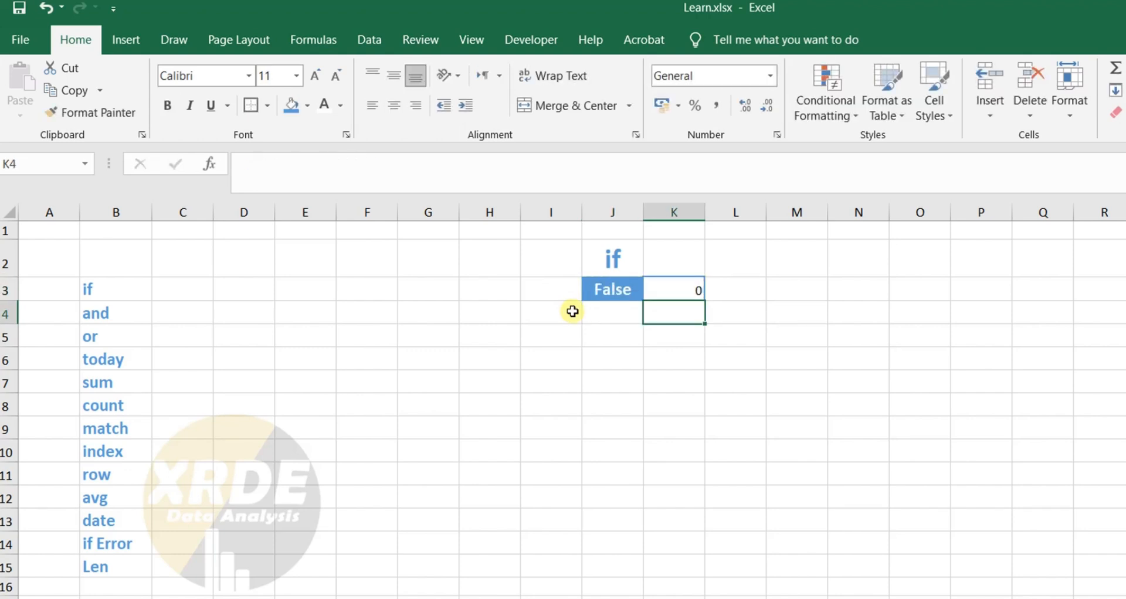
key("Up")
type("100000")
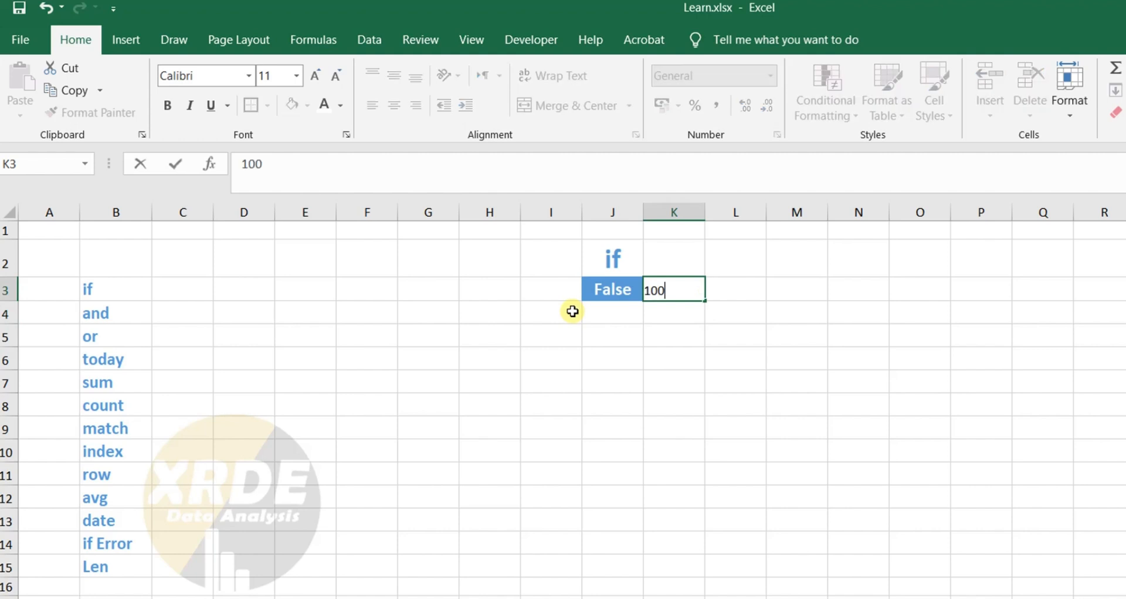
key("Return")
Set the value in cell K3 back to 1.
key("Up")
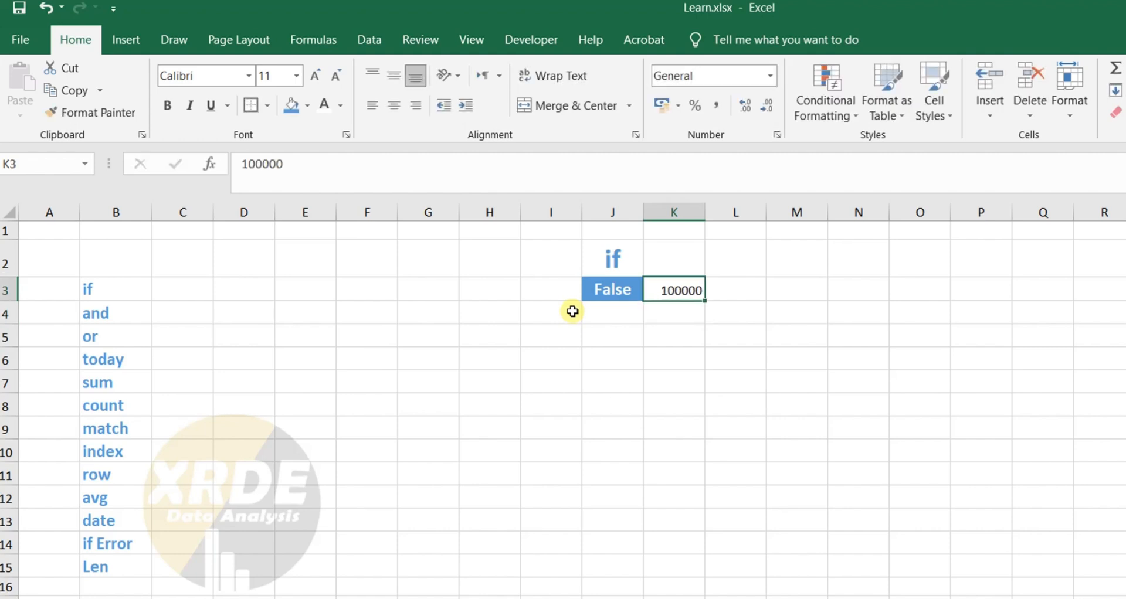
type("1")
key("Return")
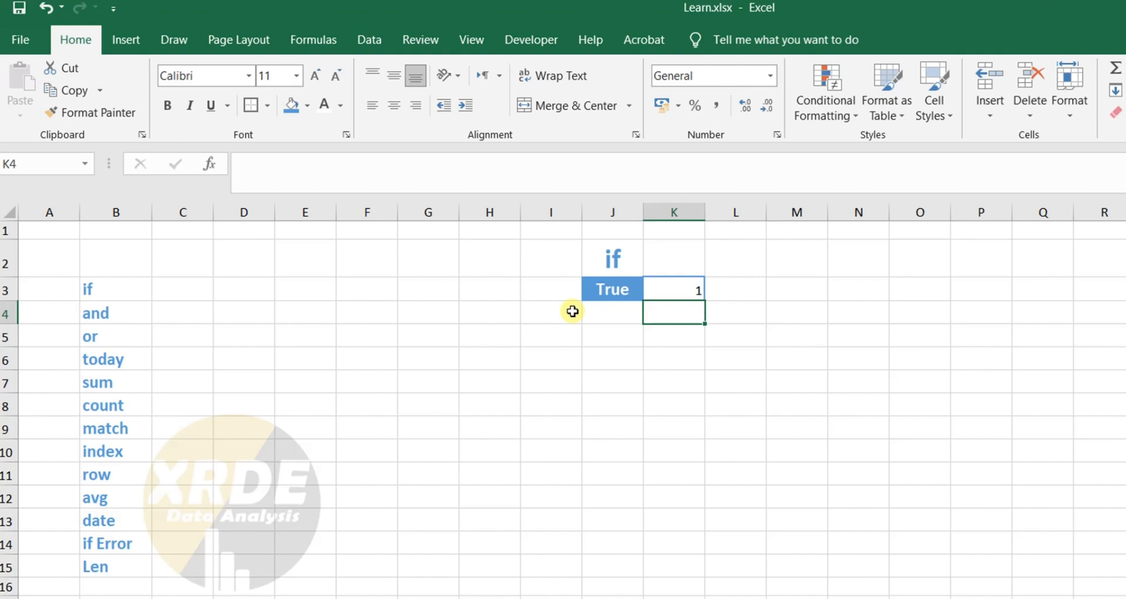
Review the IF formula in cell J3 against its input cell K3 without changing either.
left_click(605, 288)
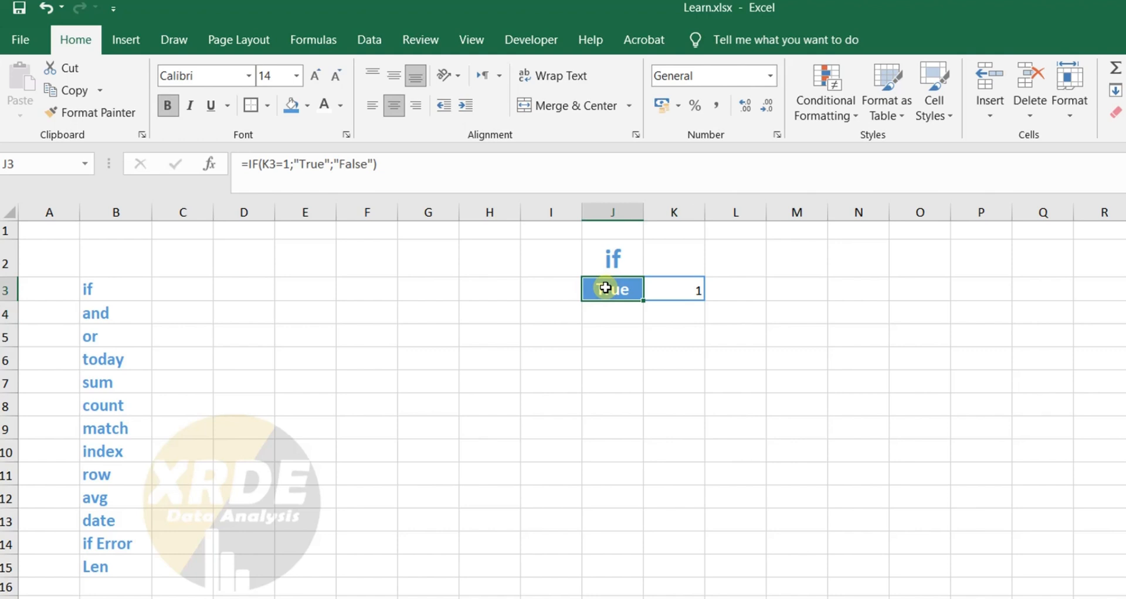
double_click(606, 288)
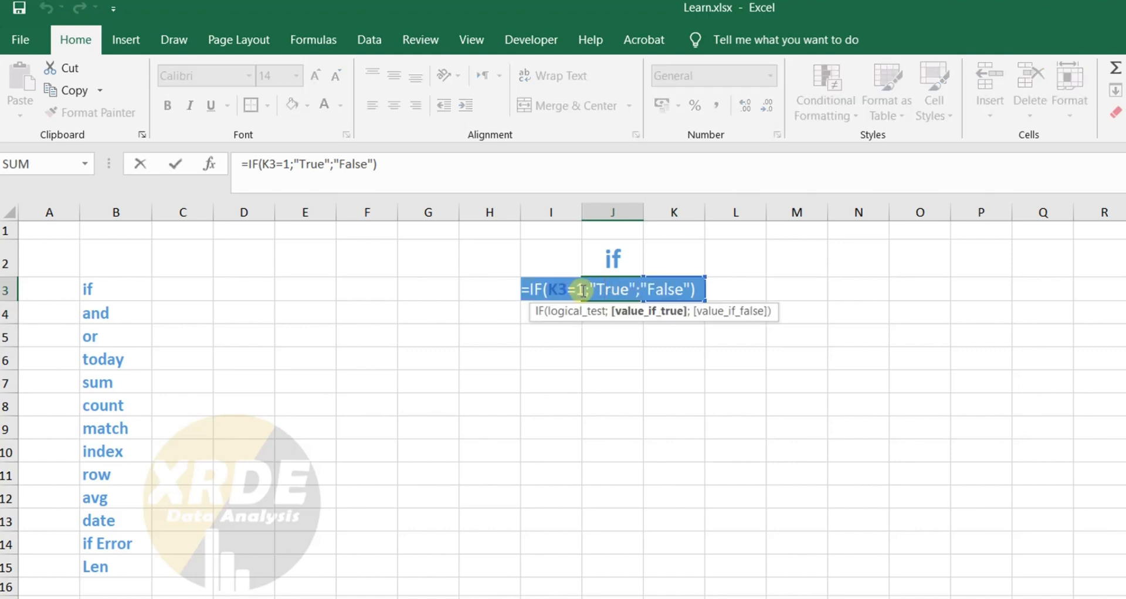
key("Escape")
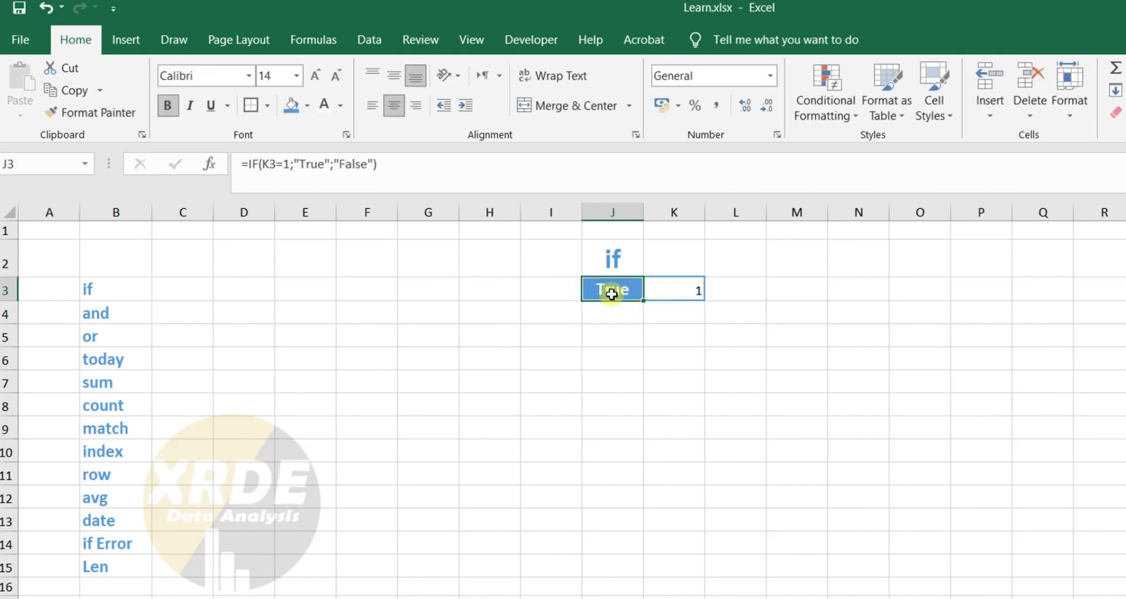
left_click(679, 285)
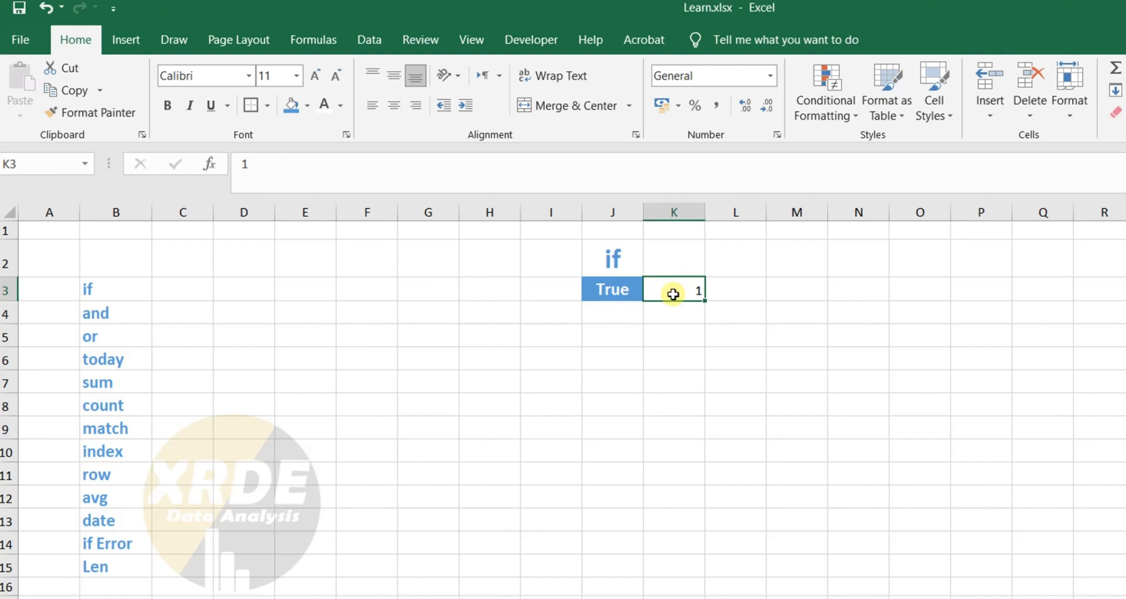
left_click(612, 293)
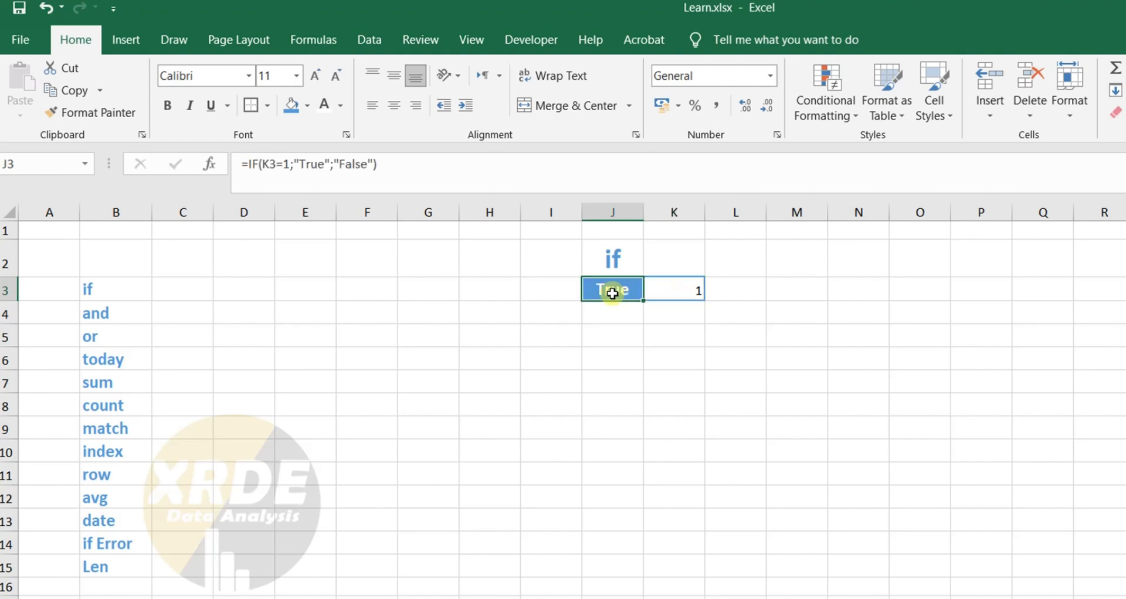
Clear the IF formula from the blue cell J3.
double_click(612, 293)
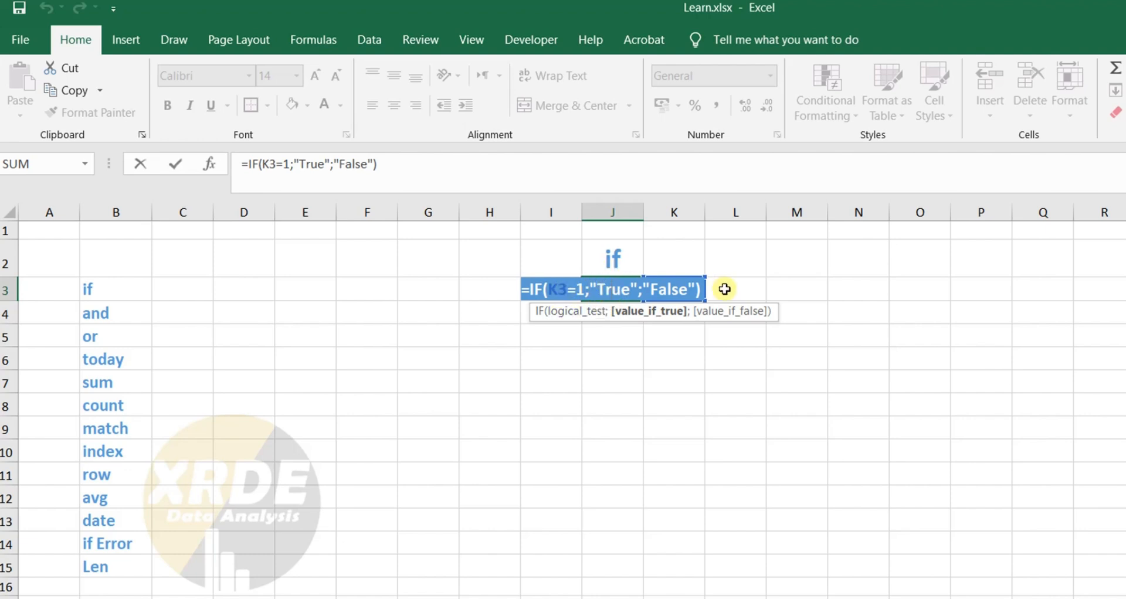
left_click_drag(717, 290, 551, 294)
key("BackSpace")
key("Escape")
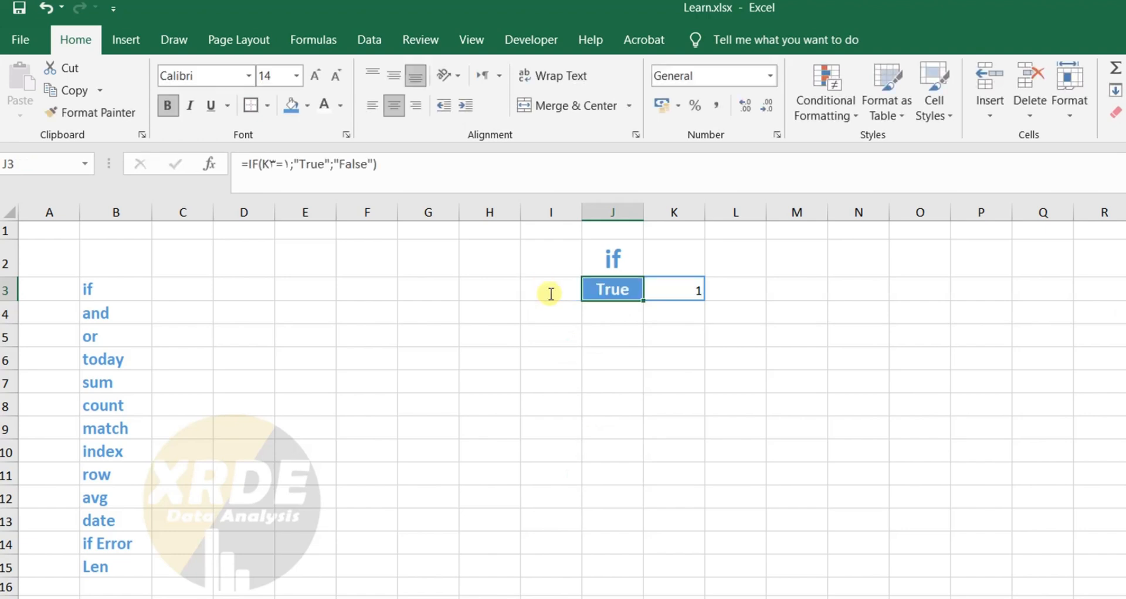
key("Delete")
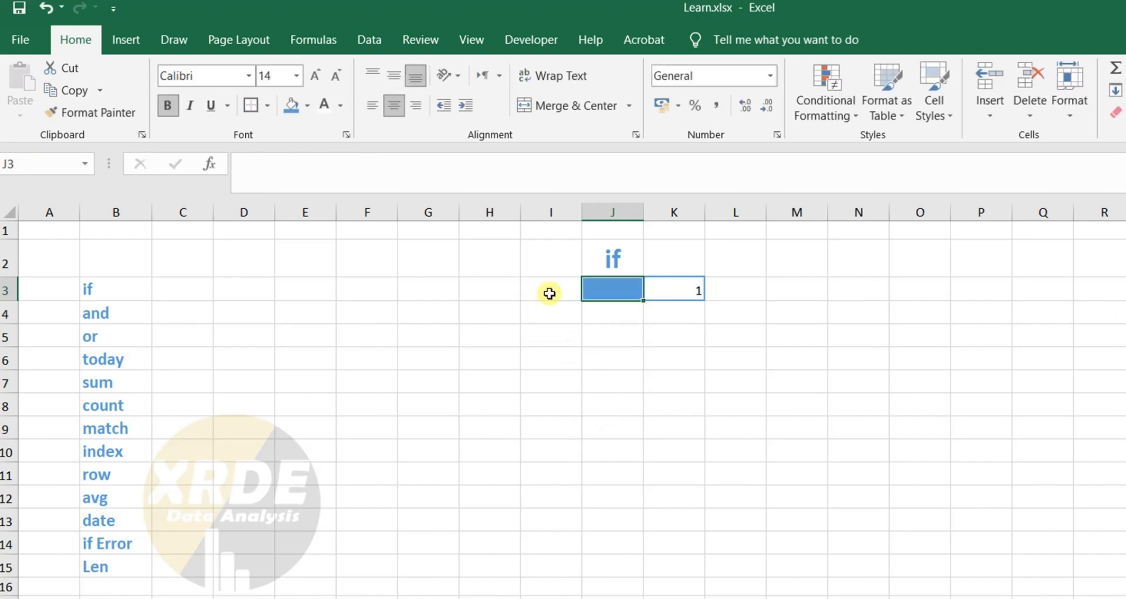
Start a new IF formula in cell J3 with the logical test K3<=10, ending the argument with a semicolon.
type("=")
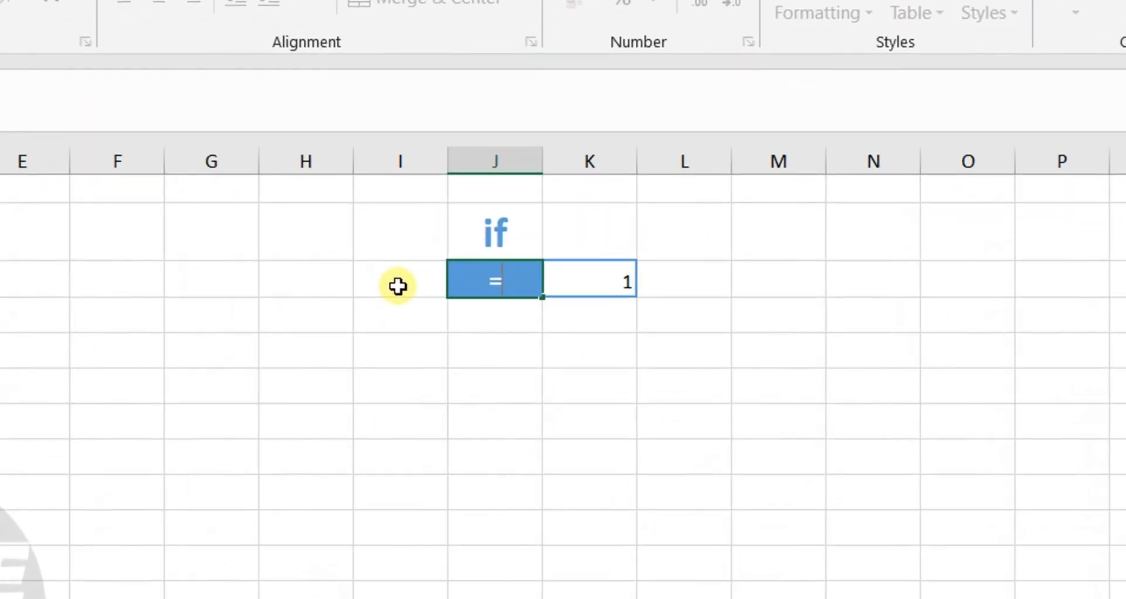
type("if")
key("Tab")
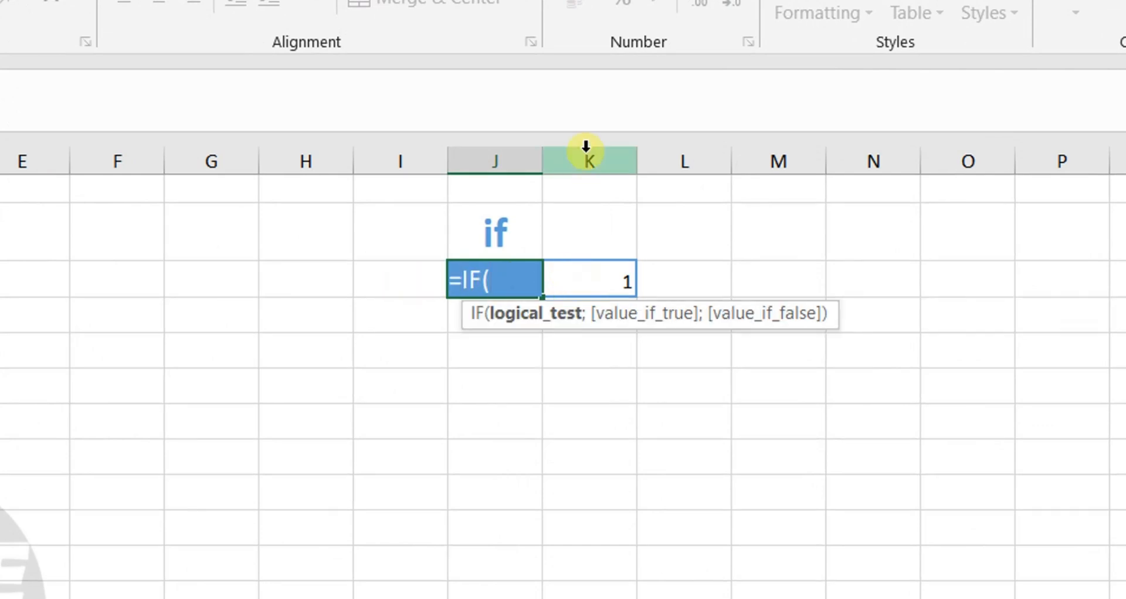
left_click(587, 280)
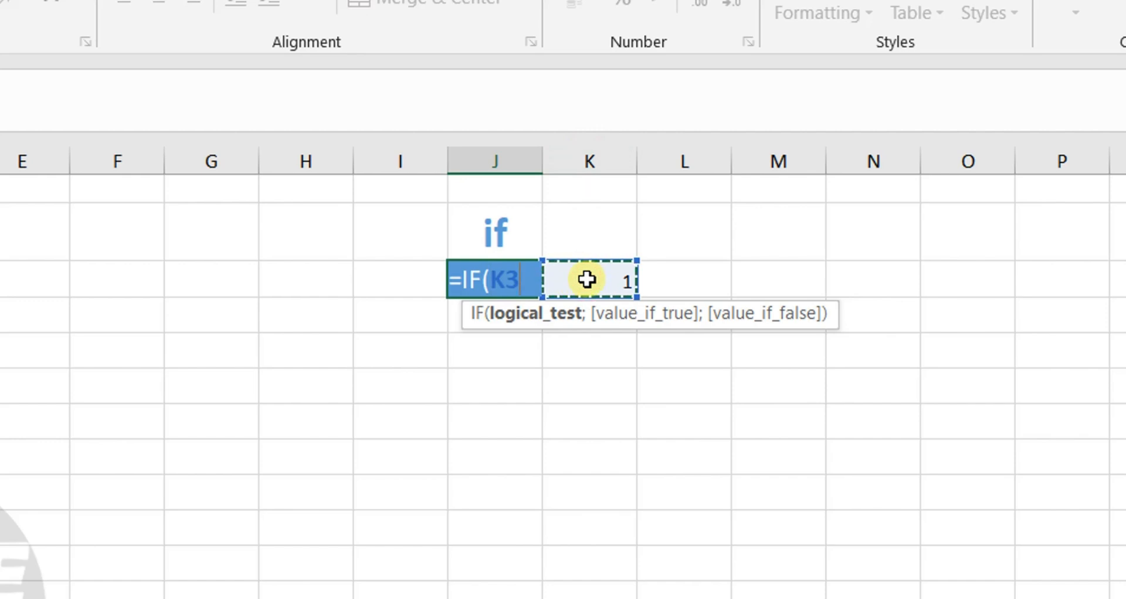
type("<")
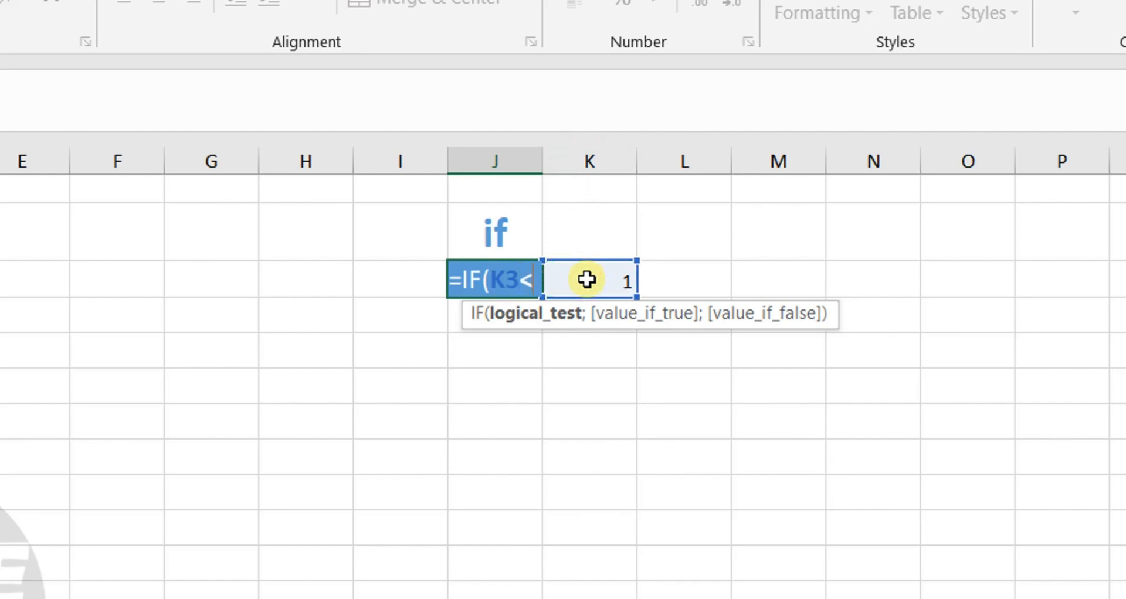
type("=")
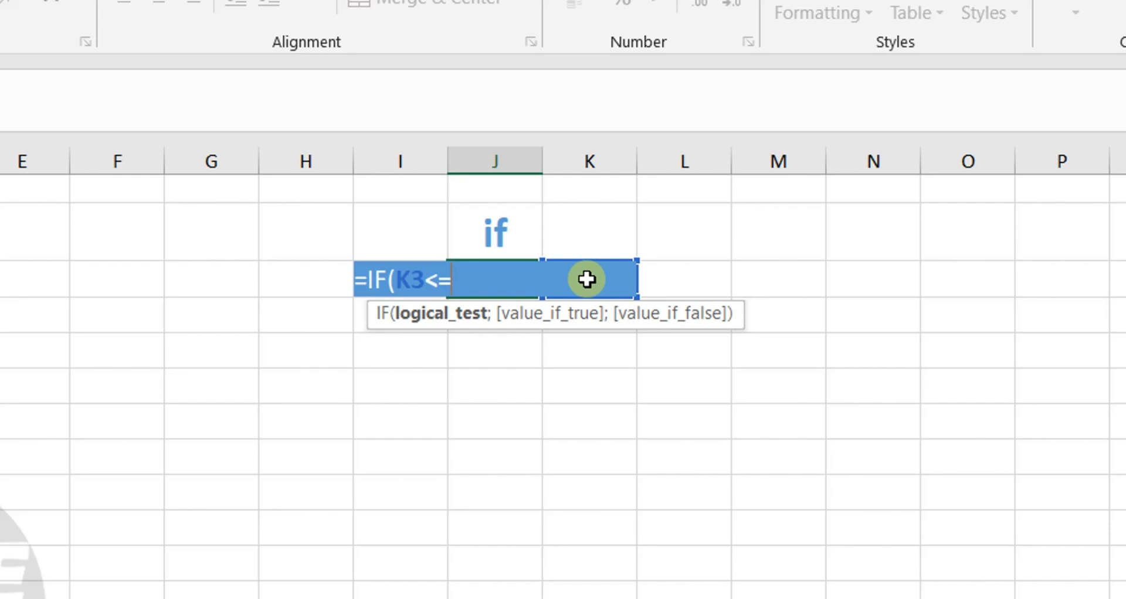
type("10")
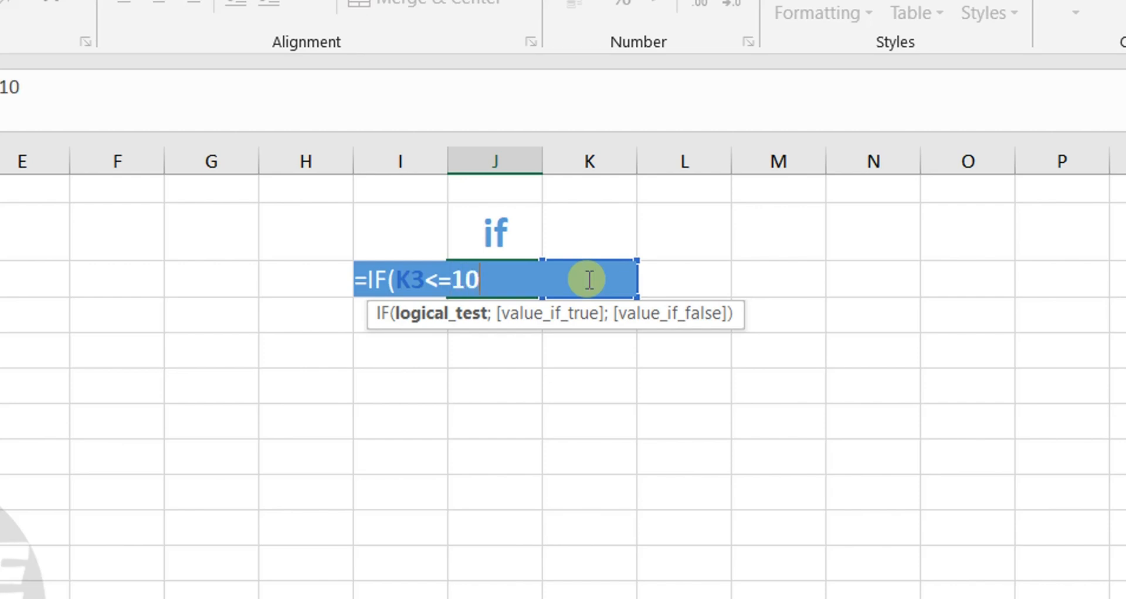
type(";")
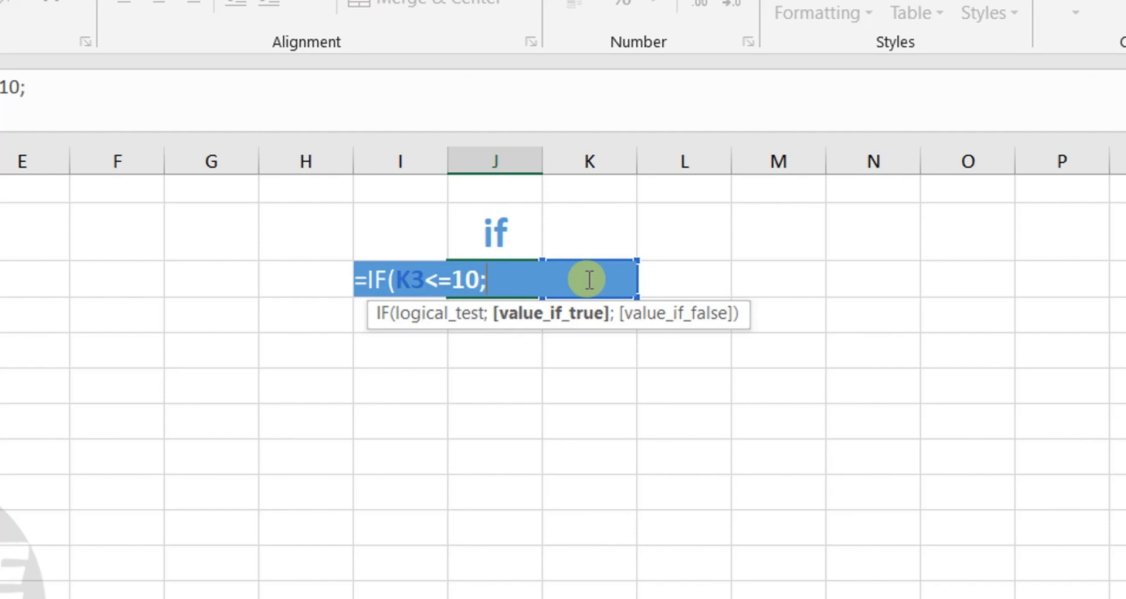
type("\"True\"")
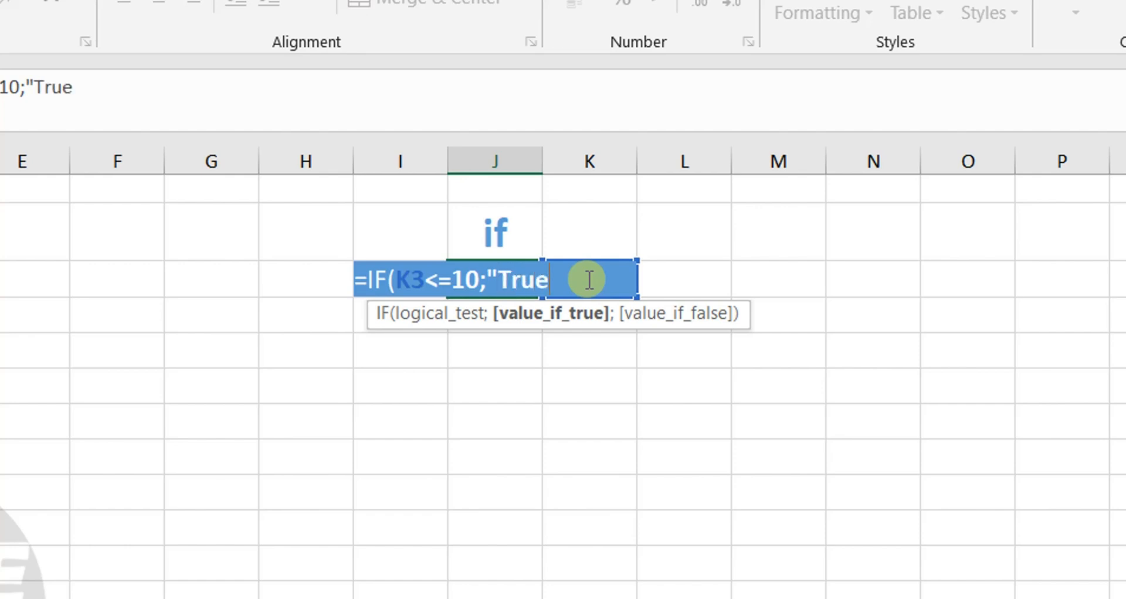
key("BackSpace")
key("BackSpace")
key("BackSpace")
key("BackSpace")
key("BackSpace")
key("BackSpace")
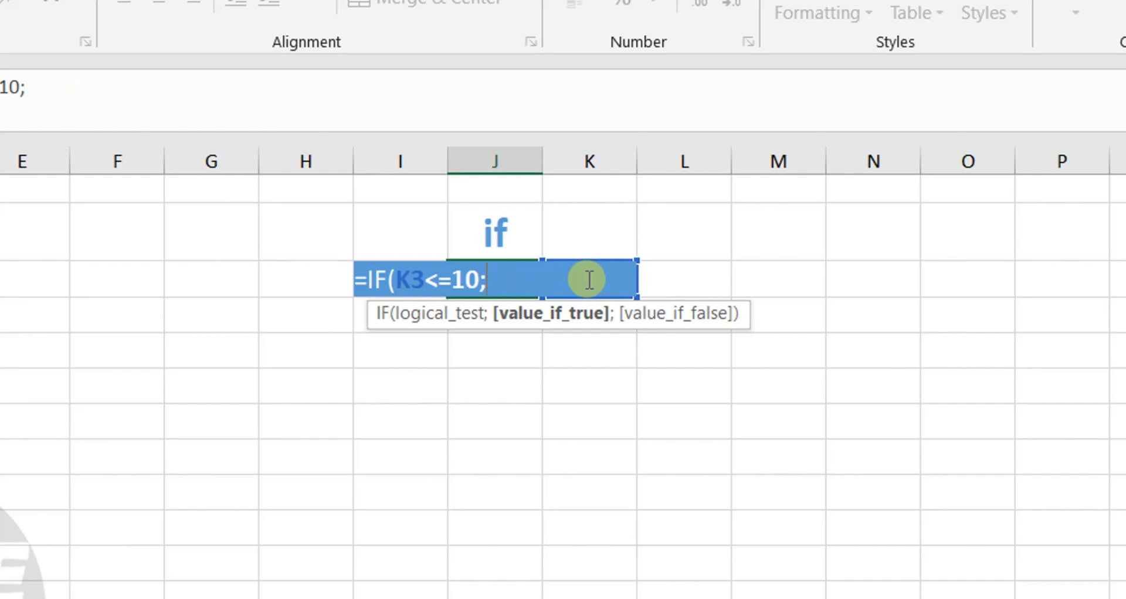
Complete the IF formula in J3 with "صح" as the true result and "خطأ" as the false result.
type("\"صح")
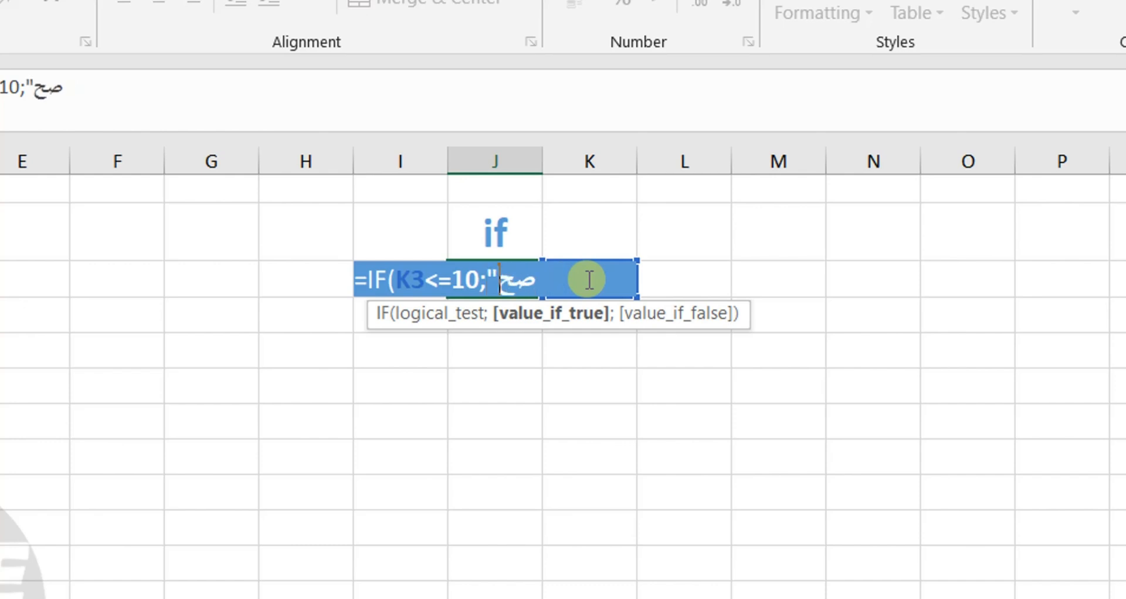
type("\";")
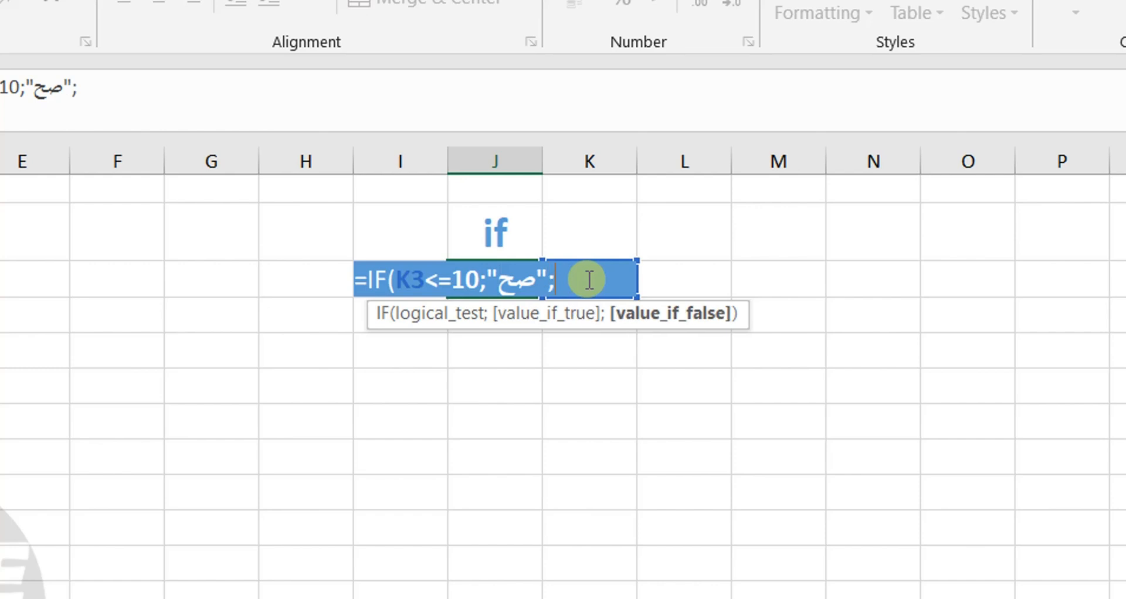
type("\"\")")
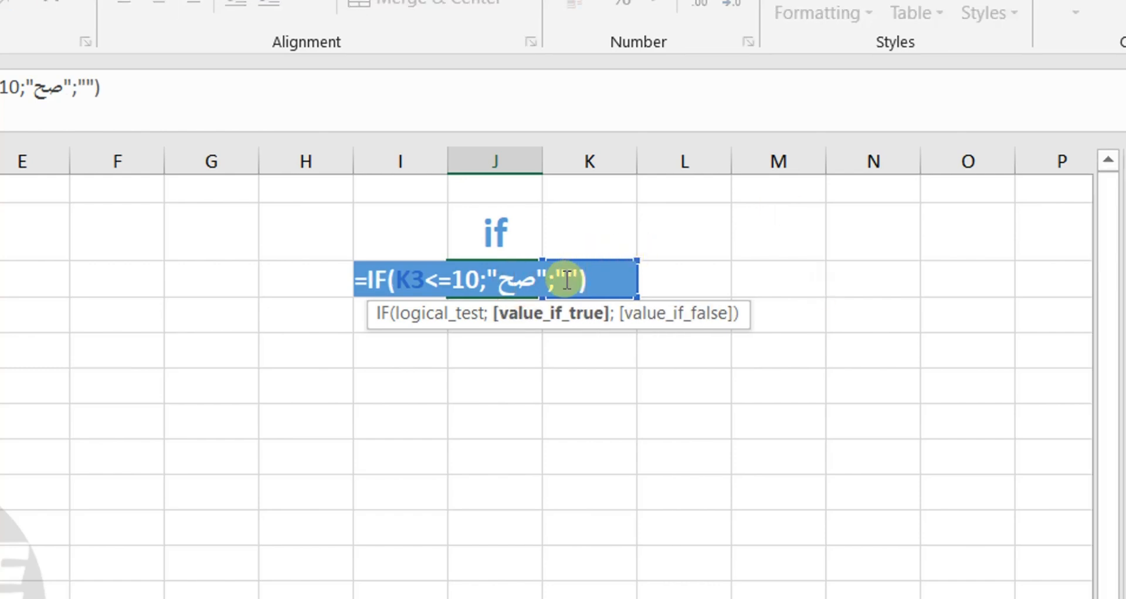
left_click(567, 280)
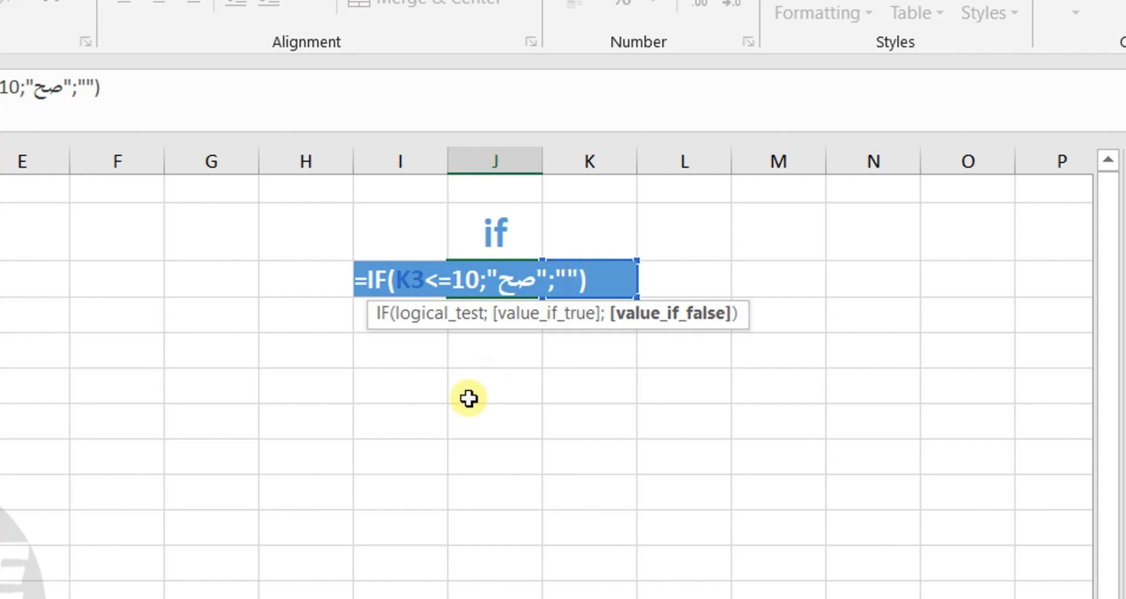
type("o")
key("BackSpace")
type("خطأ")
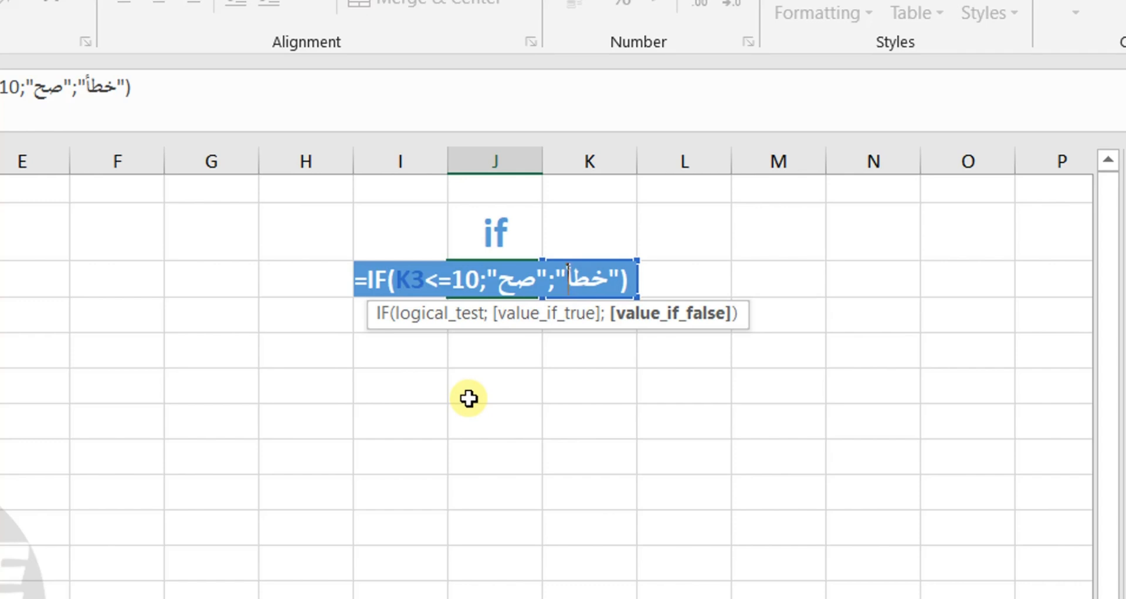
key("Return")
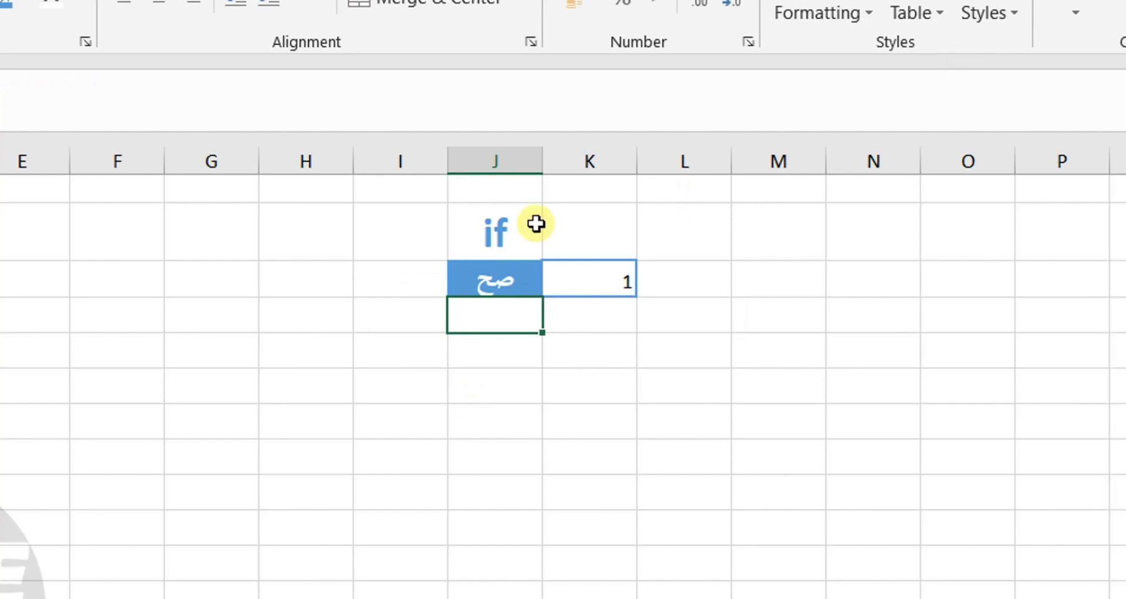
Label the IF condition by entering the text <=10 in cell K2, above the input cell.
left_click(483, 283)
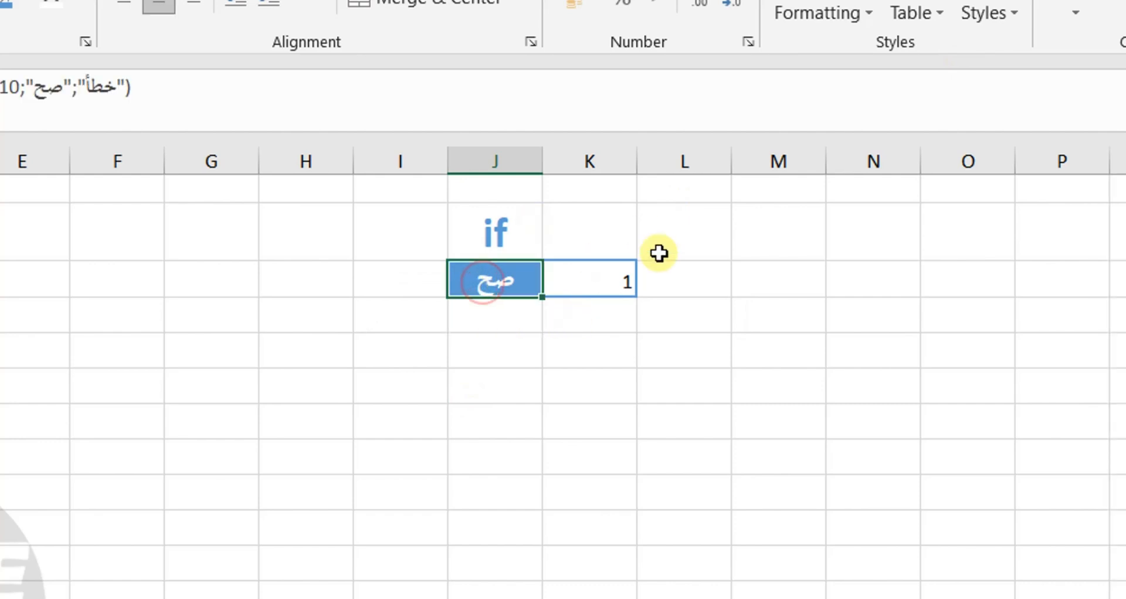
left_click(591, 225)
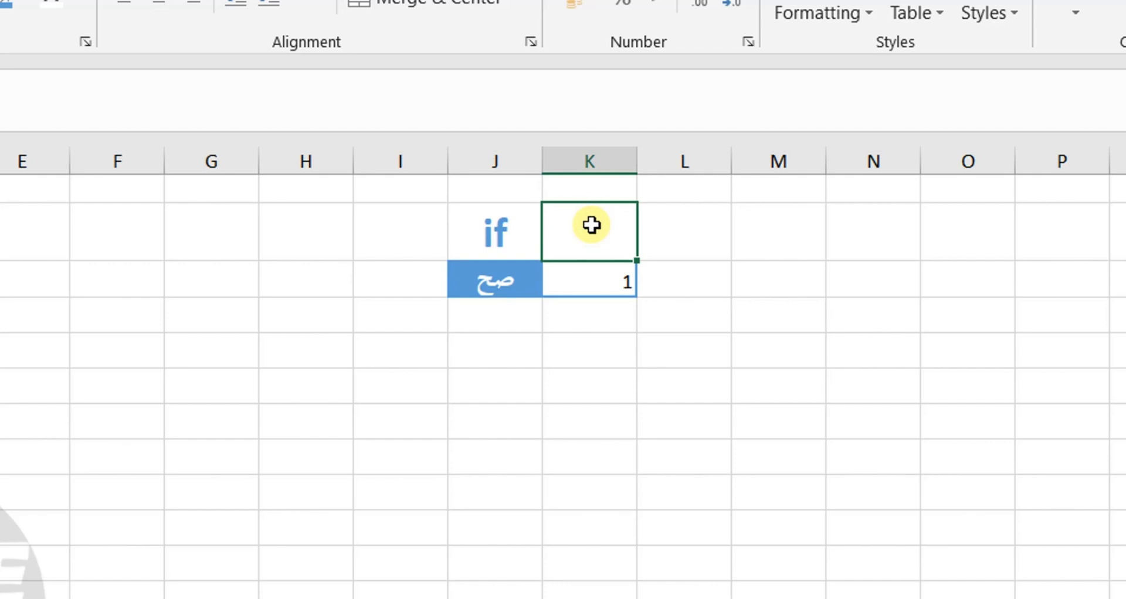
type(".=")
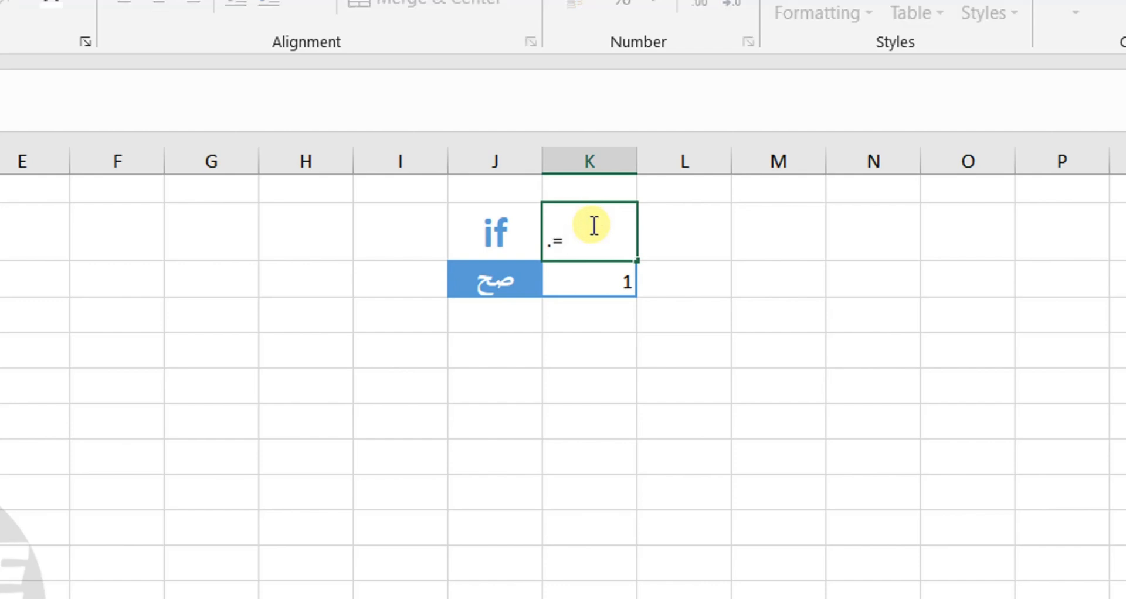
key("BackSpace")
key("BackSpace")
type(">")
key("BackSpace")
type("<=10")
key("Return")
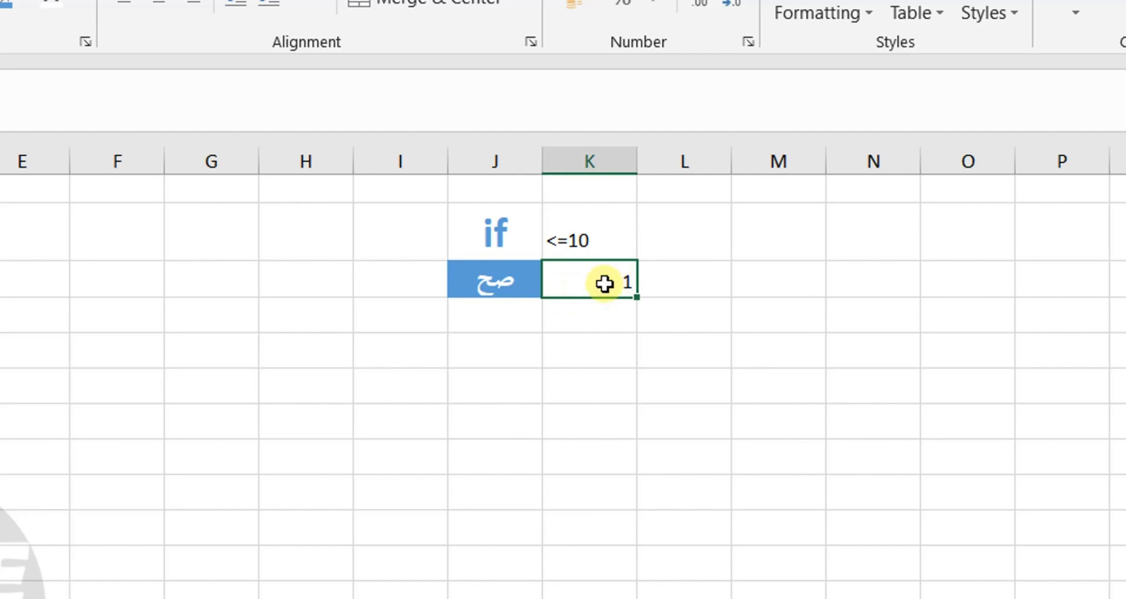
Test the IF formula in J3 by entering 0 and 5 in turn in its input cell K3.
left_click(574, 225)
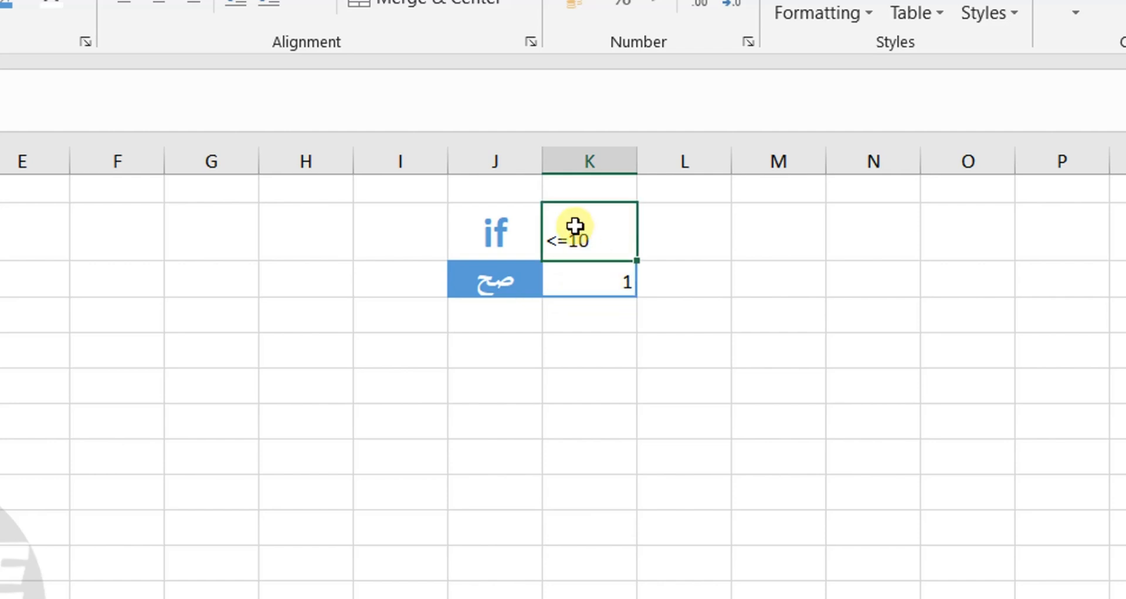
left_click(504, 277)
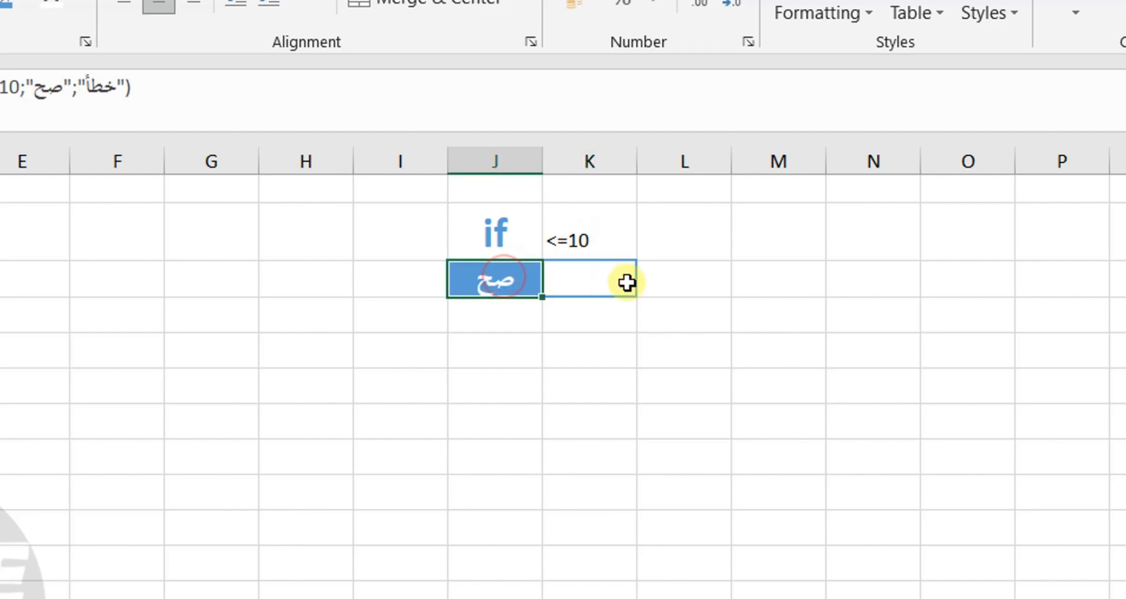
left_click_drag(625, 281, 552, 452)
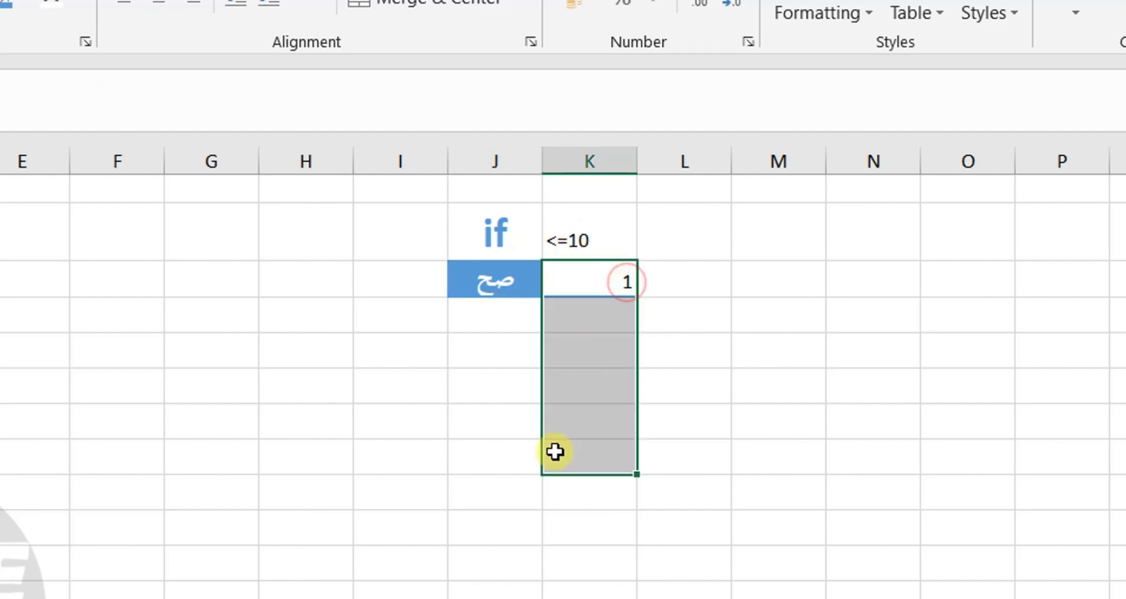
left_click(593, 279)
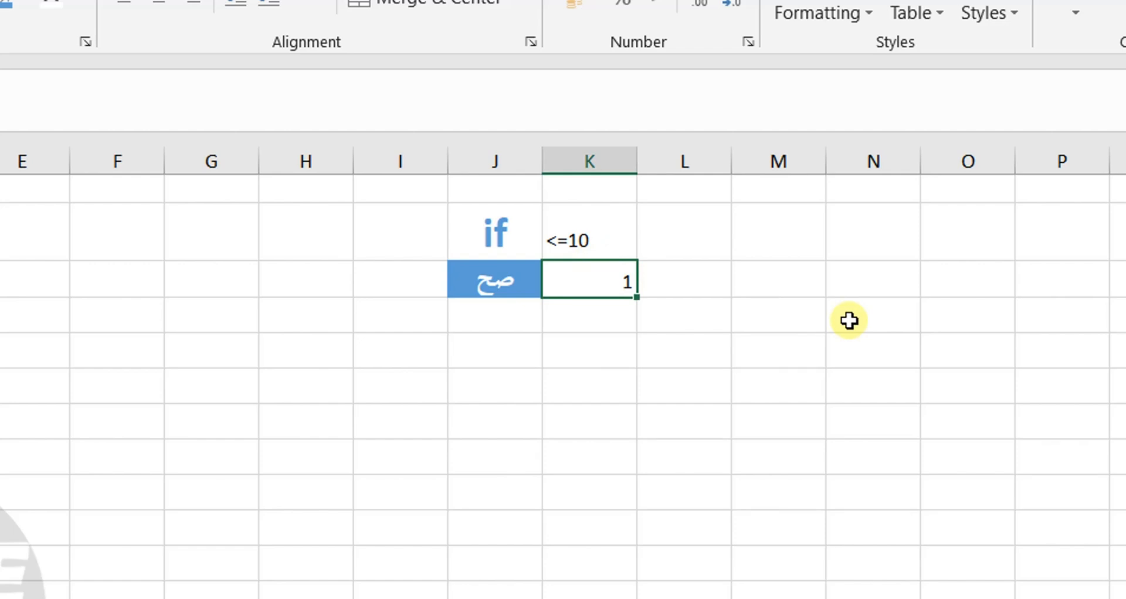
type("0")
key("Return")
key("Up")
type("0")
key("BackSpace")
type("5")
key("Return")
Test the limit of the IF condition by setting K3 to 10, followed by 11.
key("Up")
type("10")
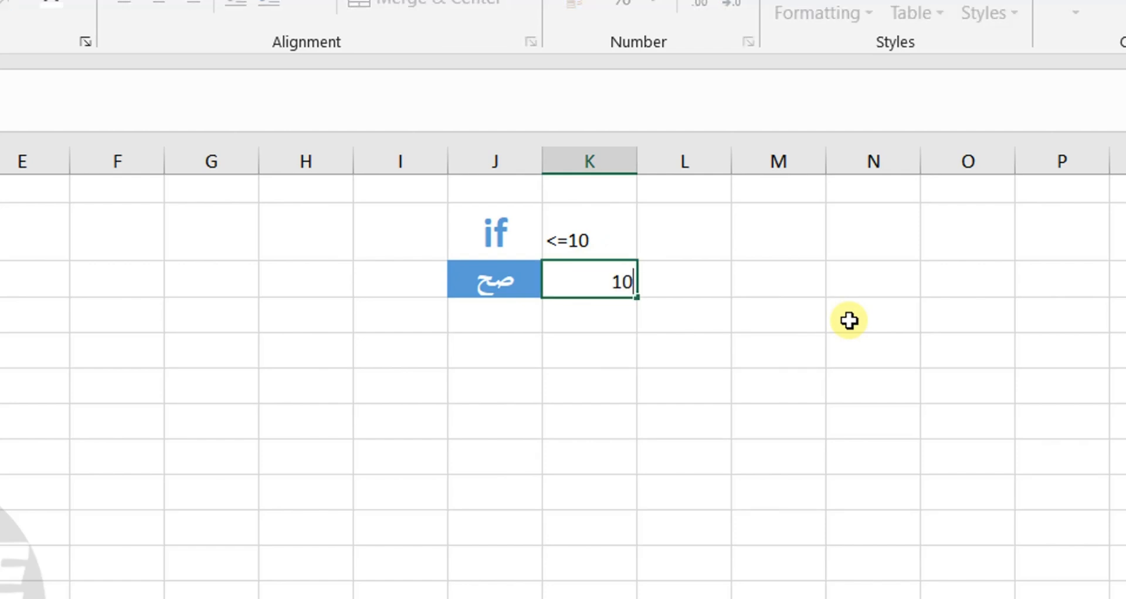
key("Return")
key("Up")
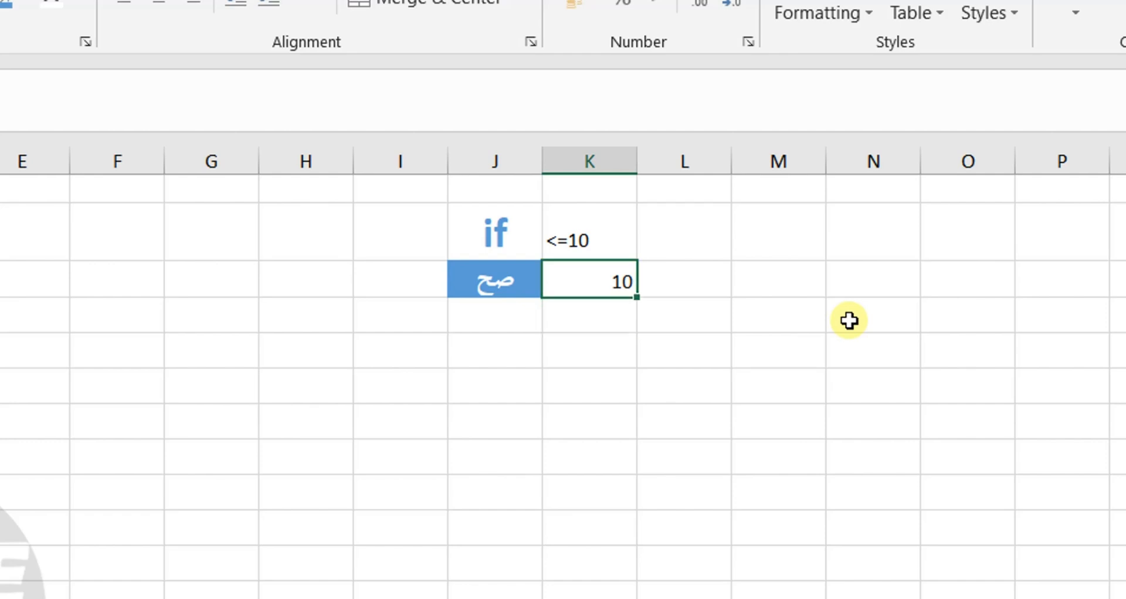
type("11")
key("Return")
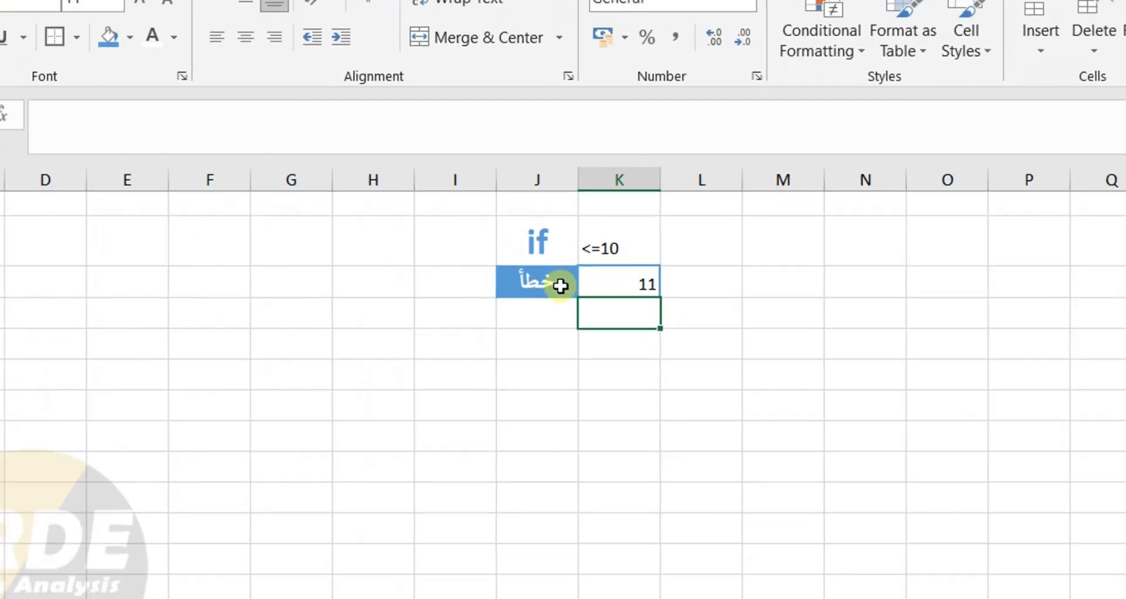
Open the IF formula in J3 for editing and select the <= operator in its logical test.
left_click(534, 280)
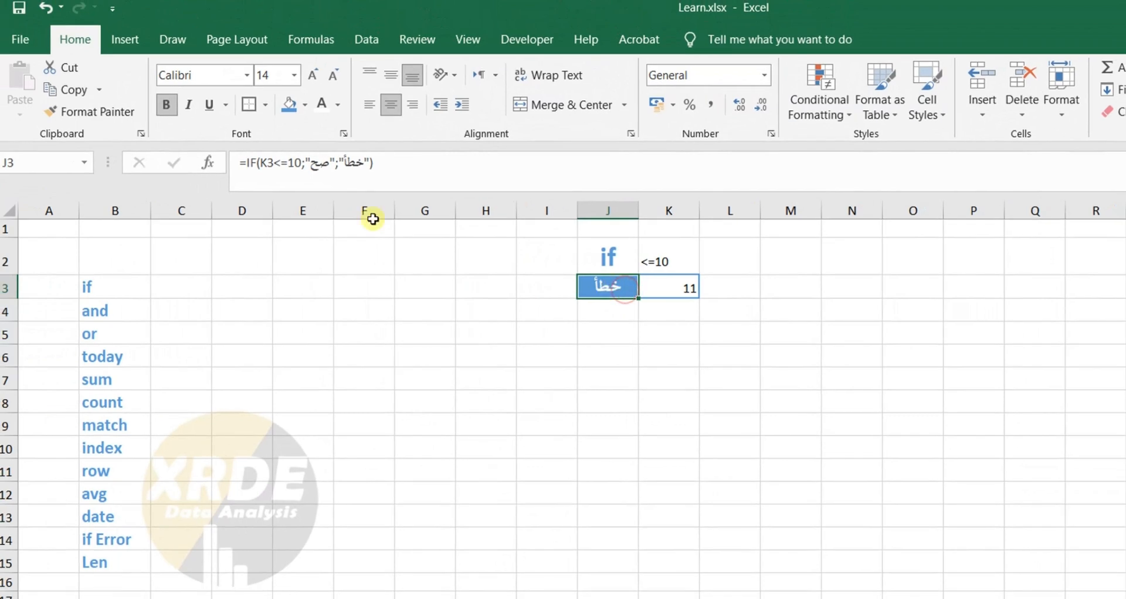
left_click(274, 163)
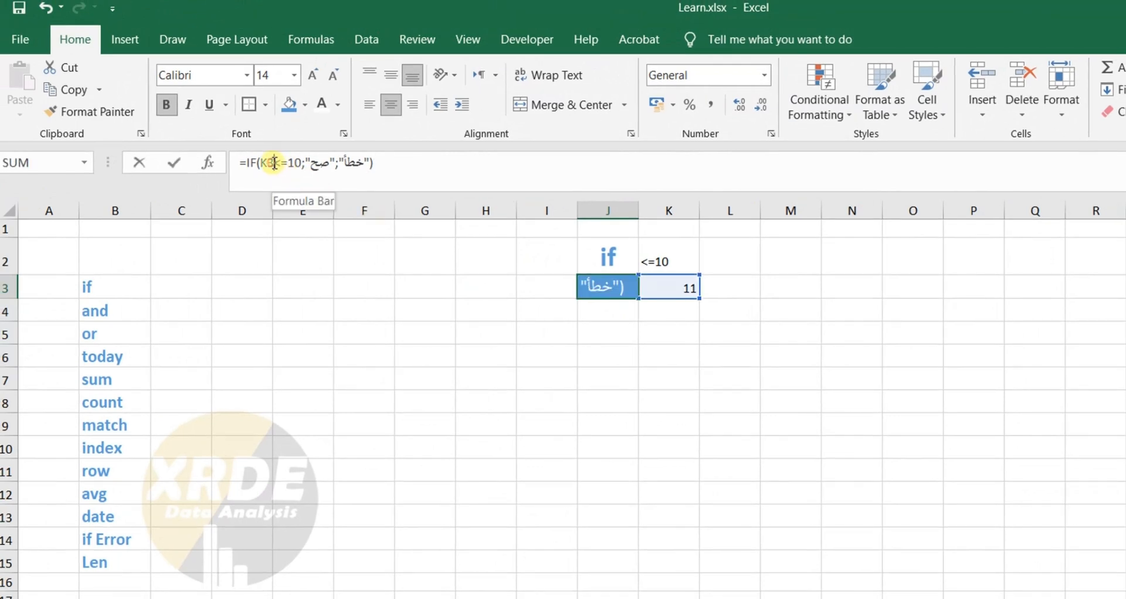
left_click_drag(274, 163, 287, 163)
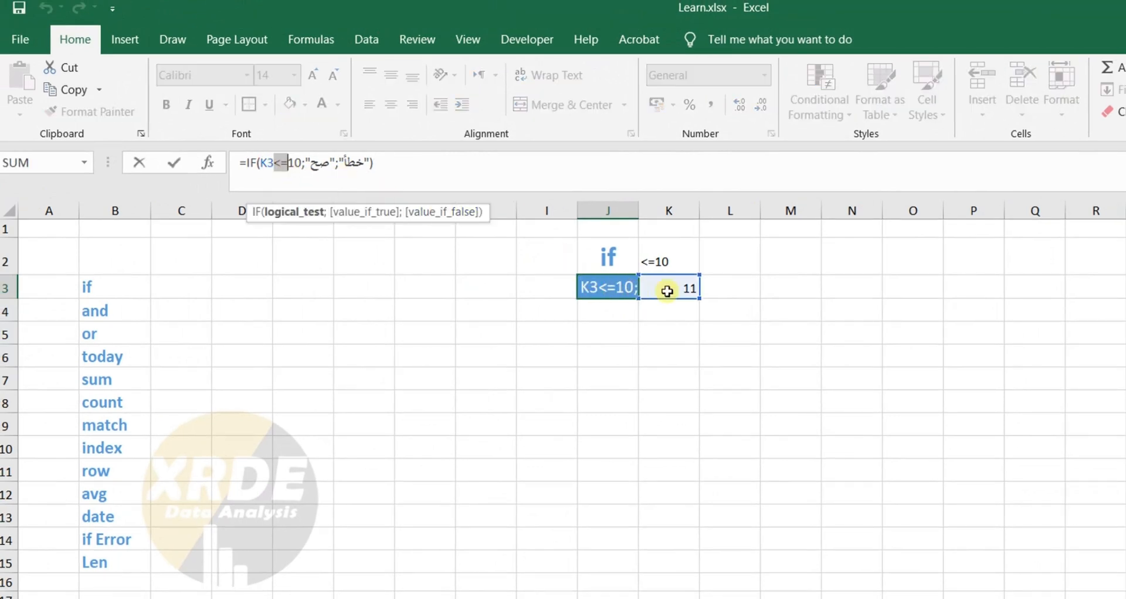